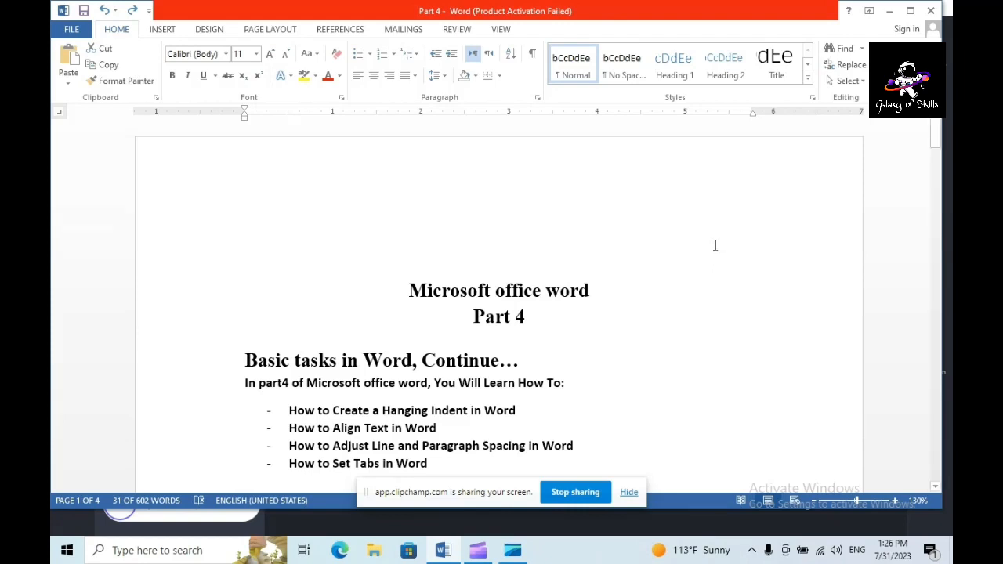
Review the four lesson topics in the list under "In part4 of Microsoft office word, You Will Learn How To"
left_click_drag(289, 410, 528, 415)
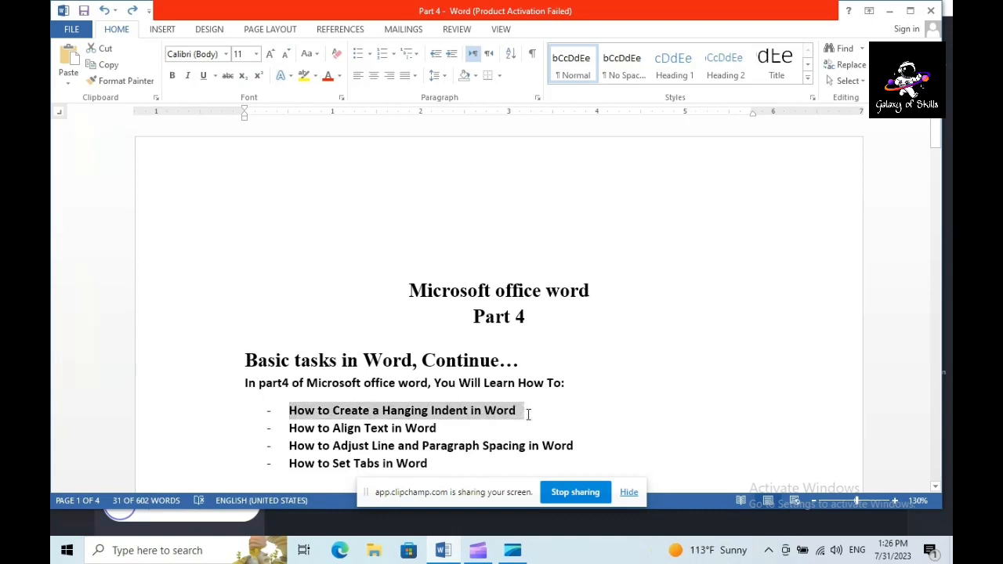
left_click_drag(289, 427, 445, 430)
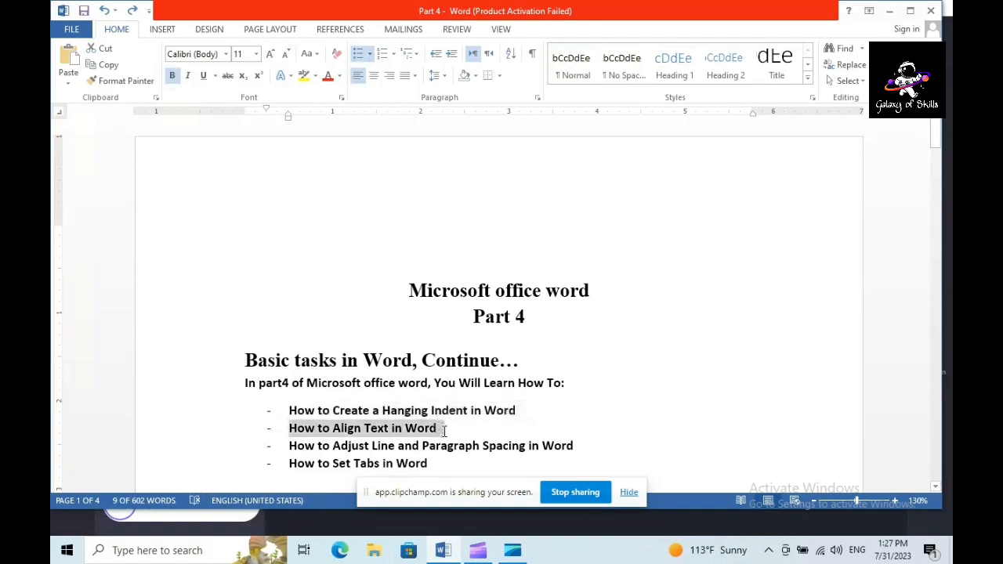
left_click_drag(289, 445, 565, 444)
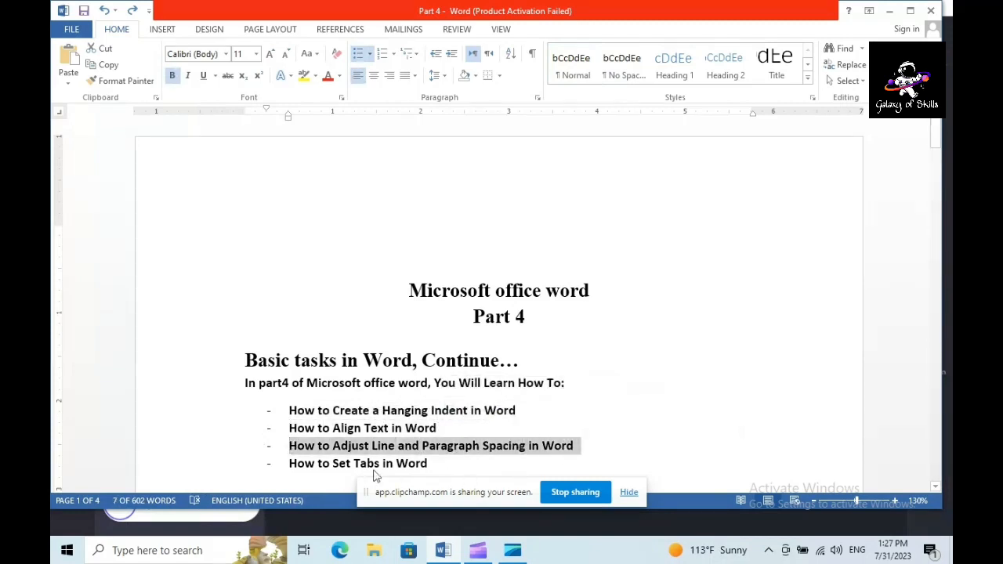
left_click_drag(290, 463, 432, 464)
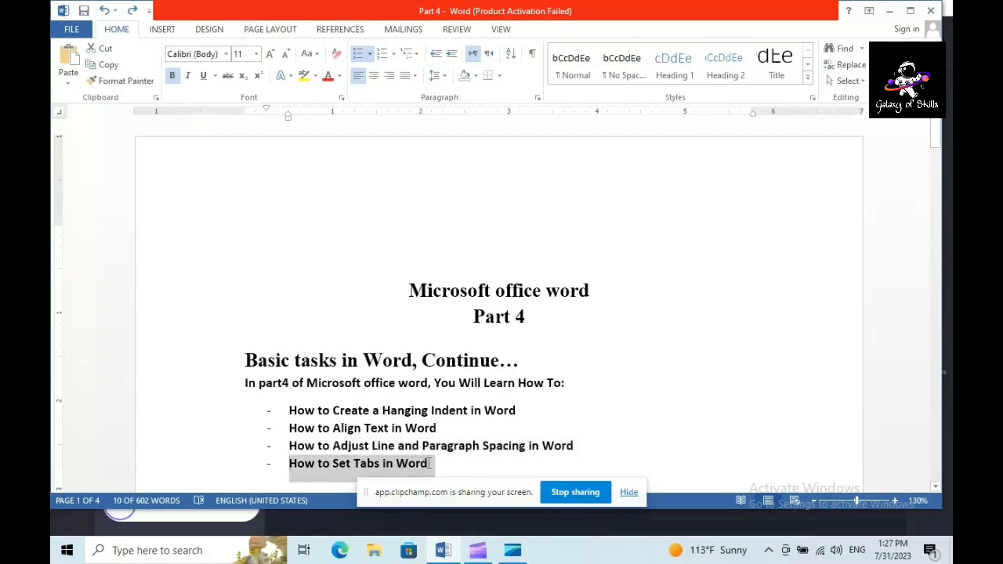
left_click(934, 487)
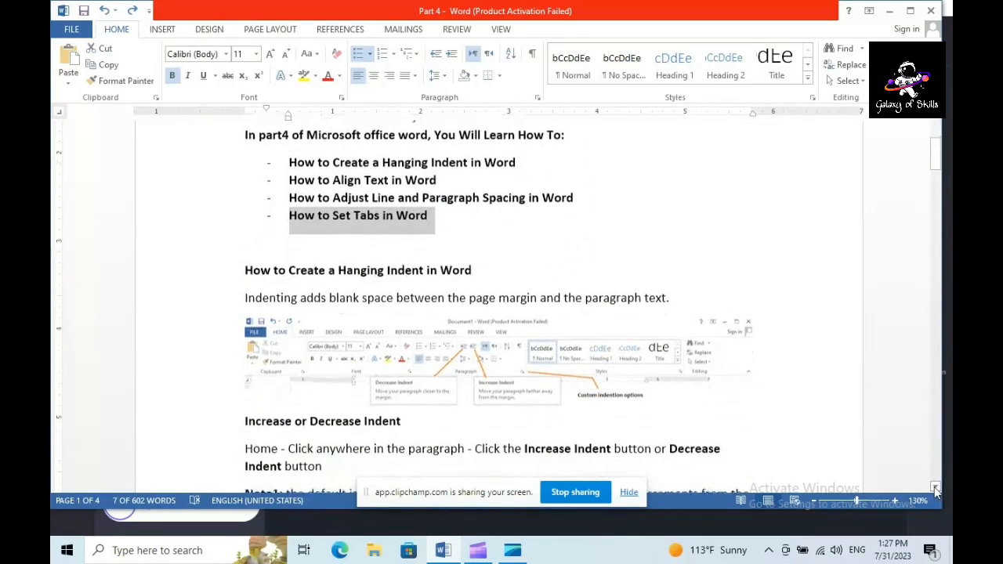
Read the "How to Create a Hanging Indent in Word" introduction, highlighting its heading and the definition of indenting
left_click_drag(286, 139, 526, 141)
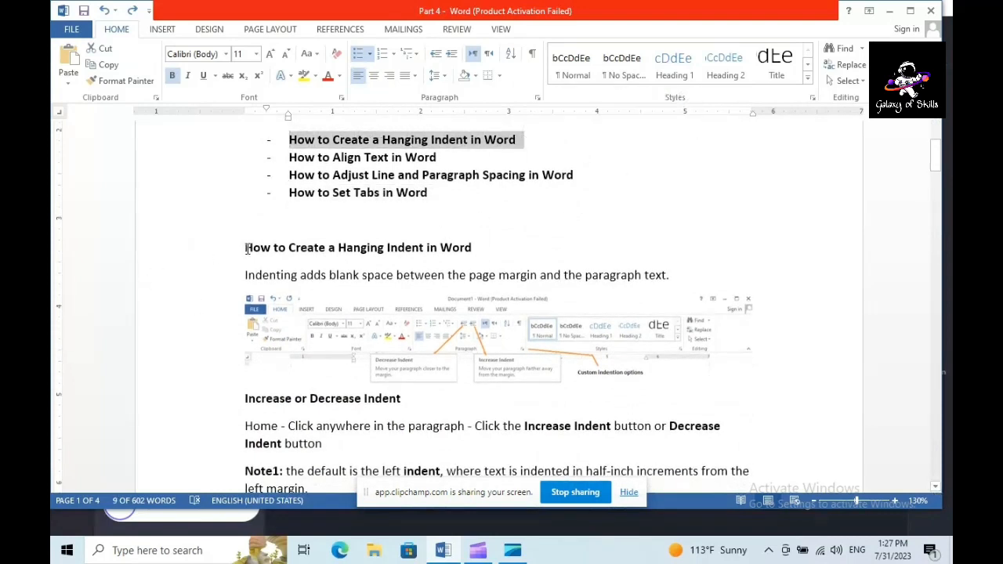
left_click_drag(244, 246, 491, 246)
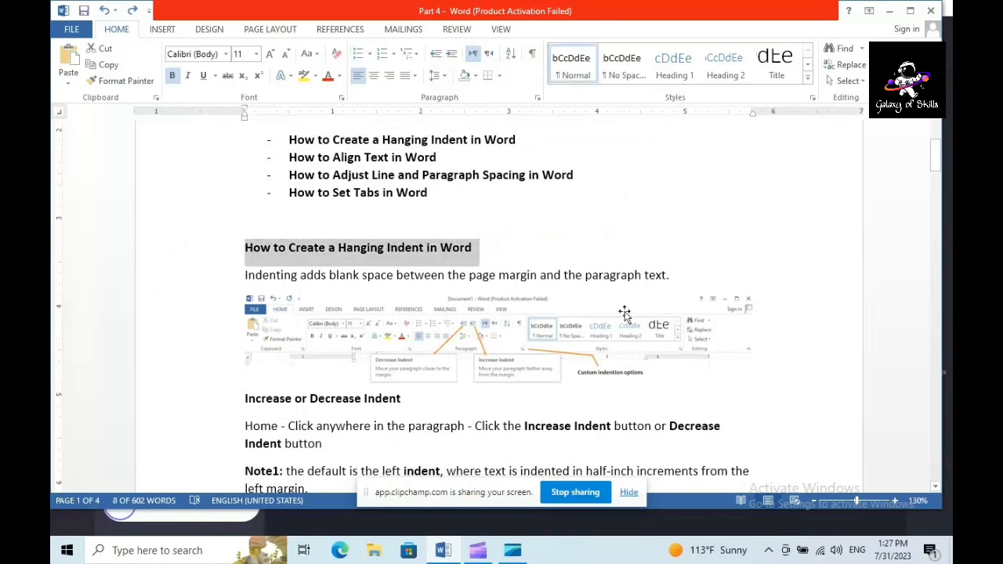
left_click_drag(244, 275, 666, 277)
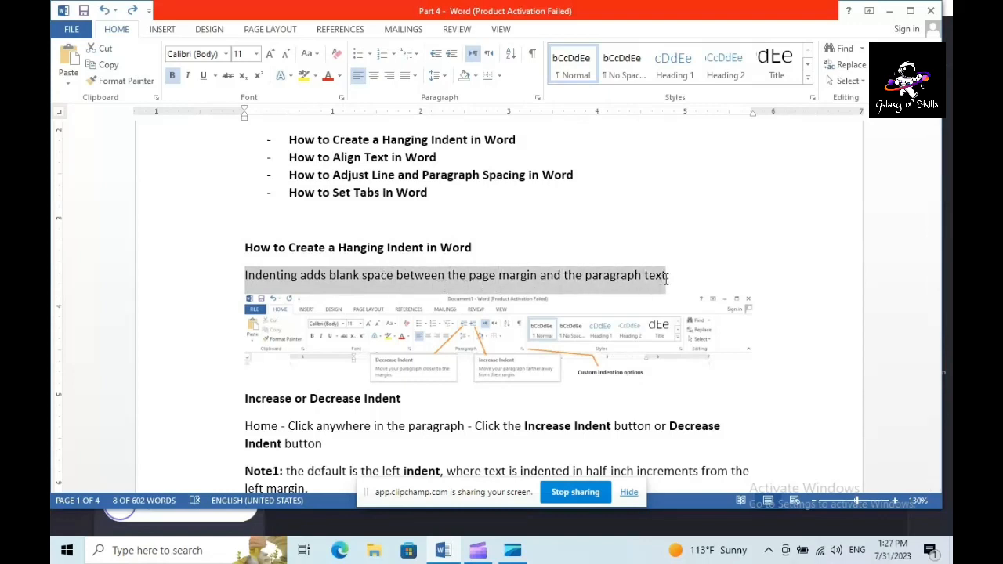
left_click(937, 489)
scroll(937, 489, "down", 5)
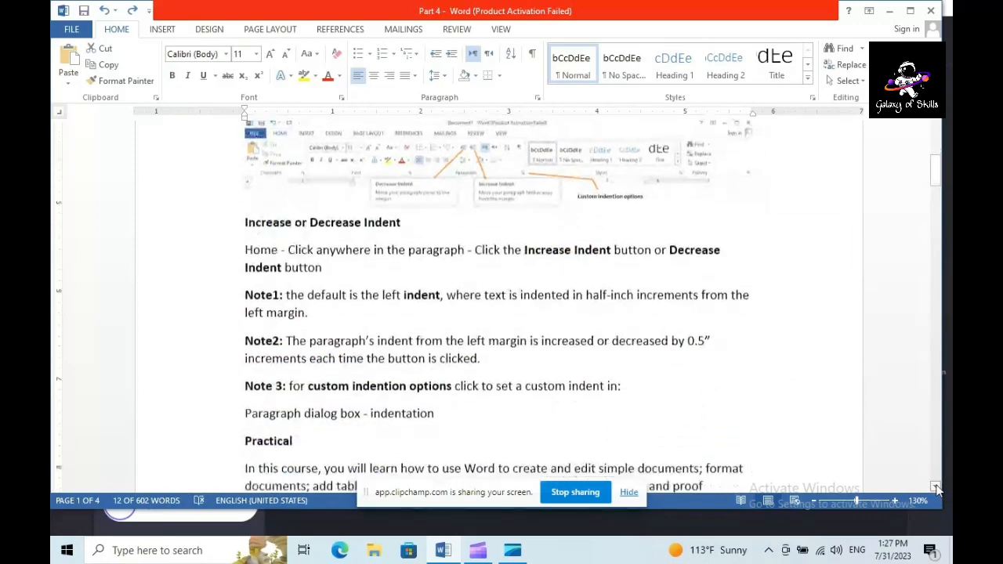
left_click(940, 121)
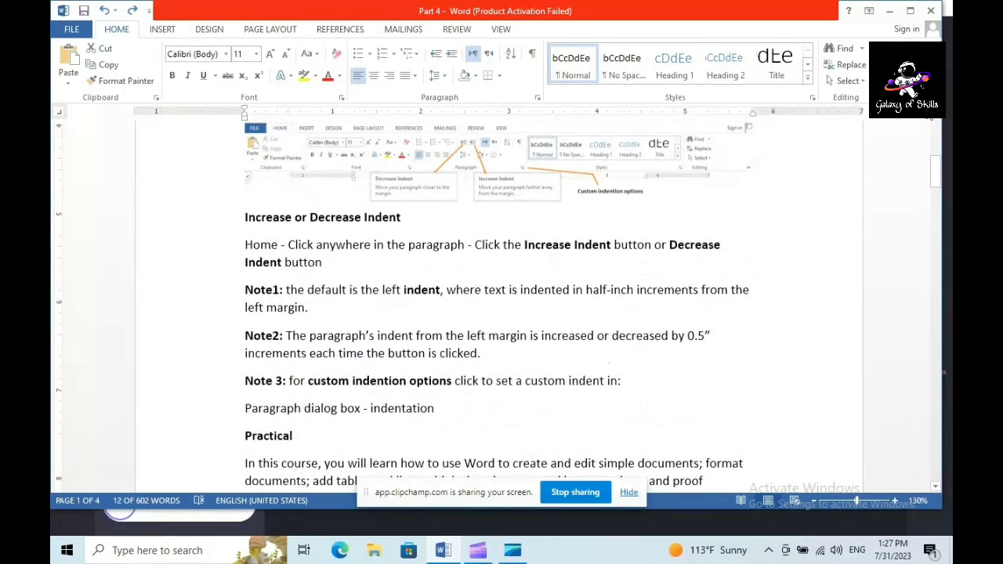
Increase the indent of the paragraph below the "Increase or Decrease Indent" heading by one level and undo it
left_click_drag(246, 219, 411, 228)
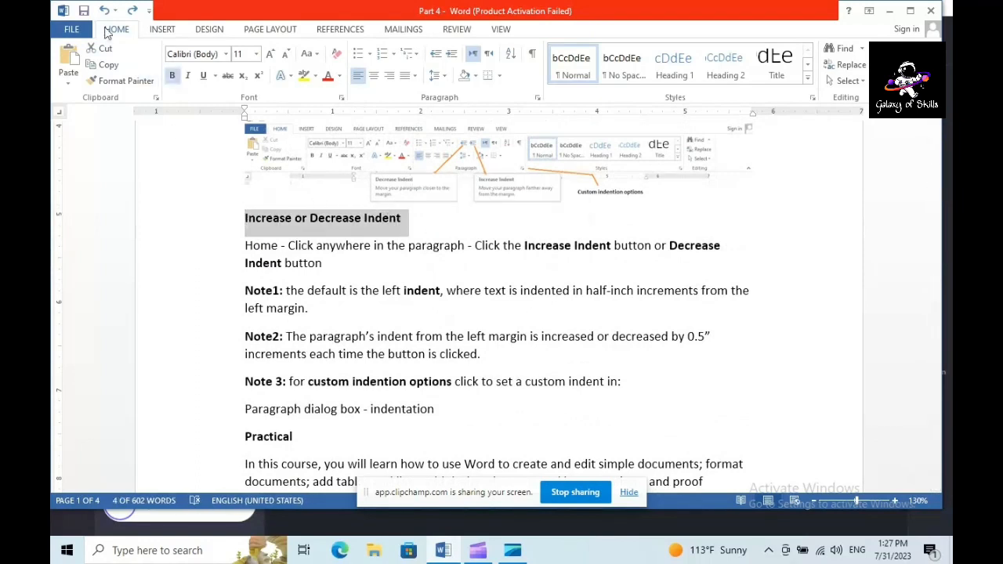
left_click(243, 243)
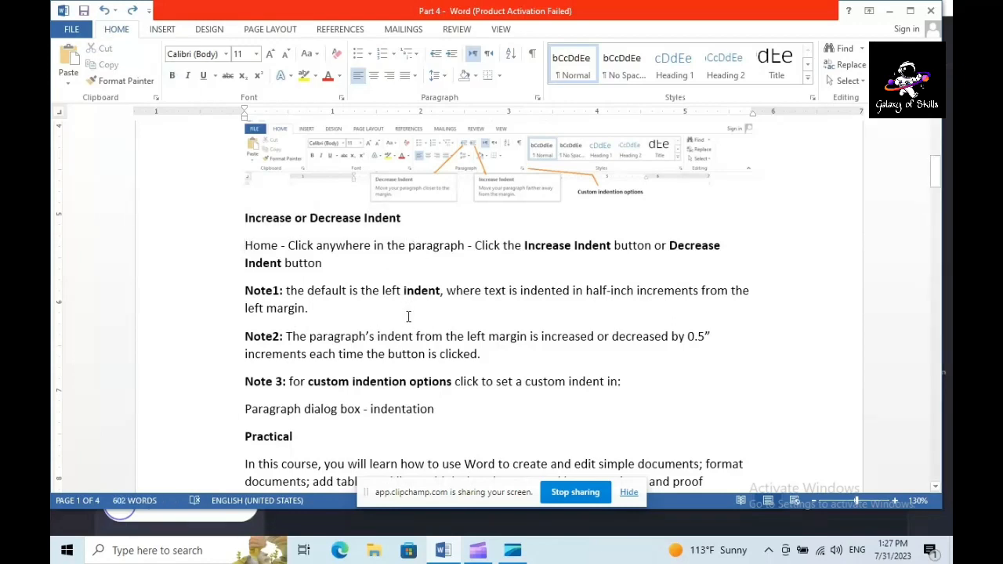
left_click(452, 54)
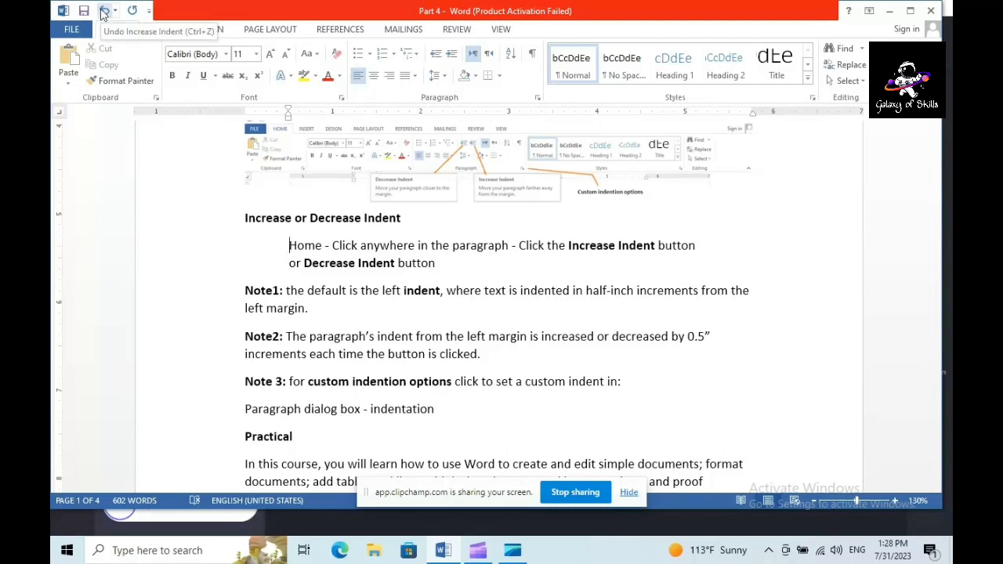
left_click(103, 11)
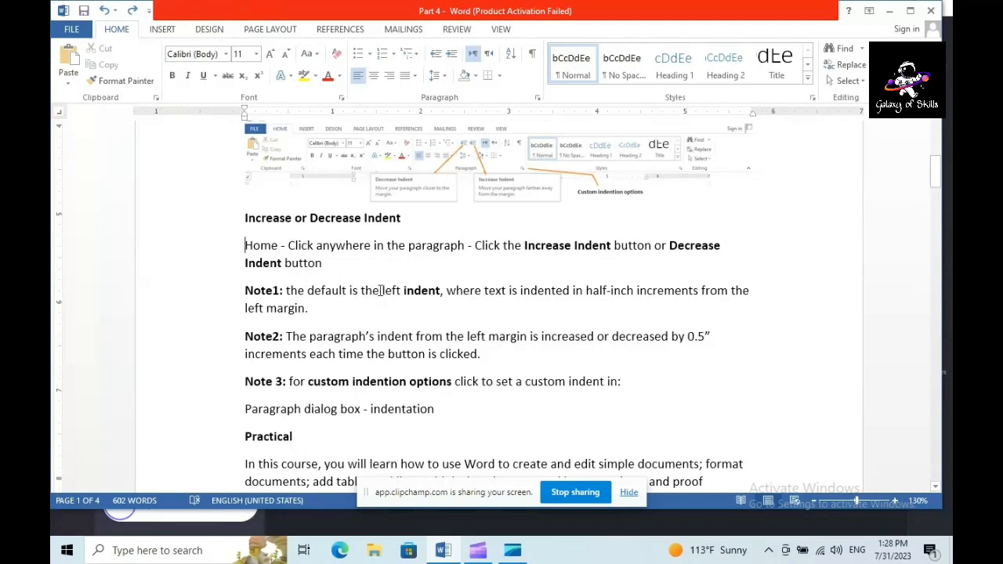
Read Note1 and Note2, highlighting the phrases about the left indent and the increments by which it changes
left_click_drag(383, 291, 440, 291)
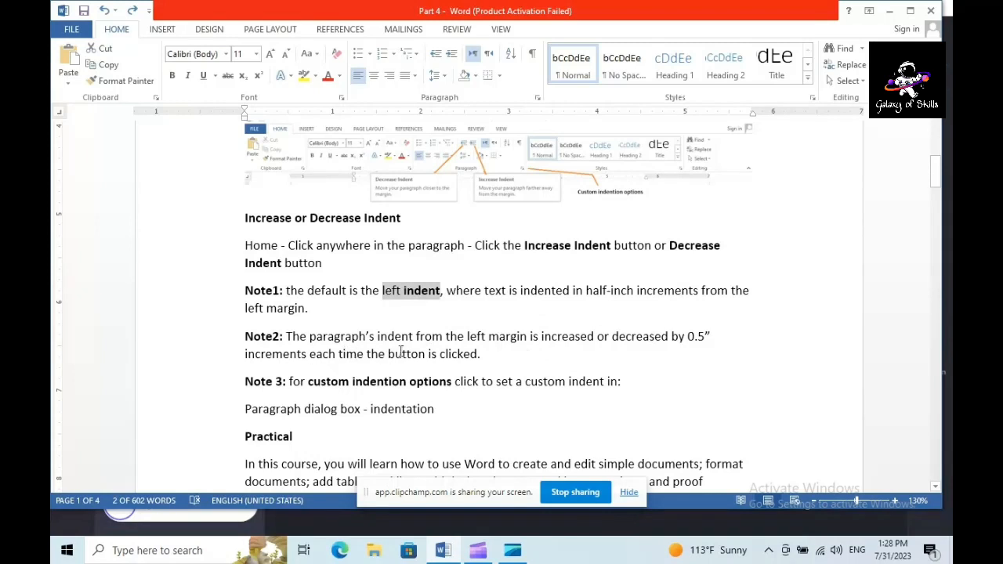
left_click_drag(380, 354, 479, 356)
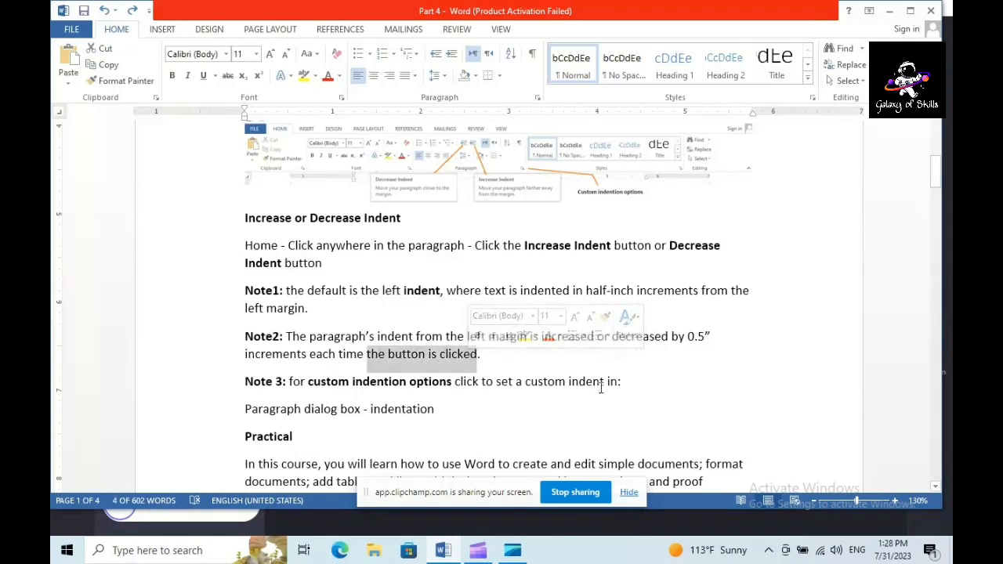
left_click(489, 357)
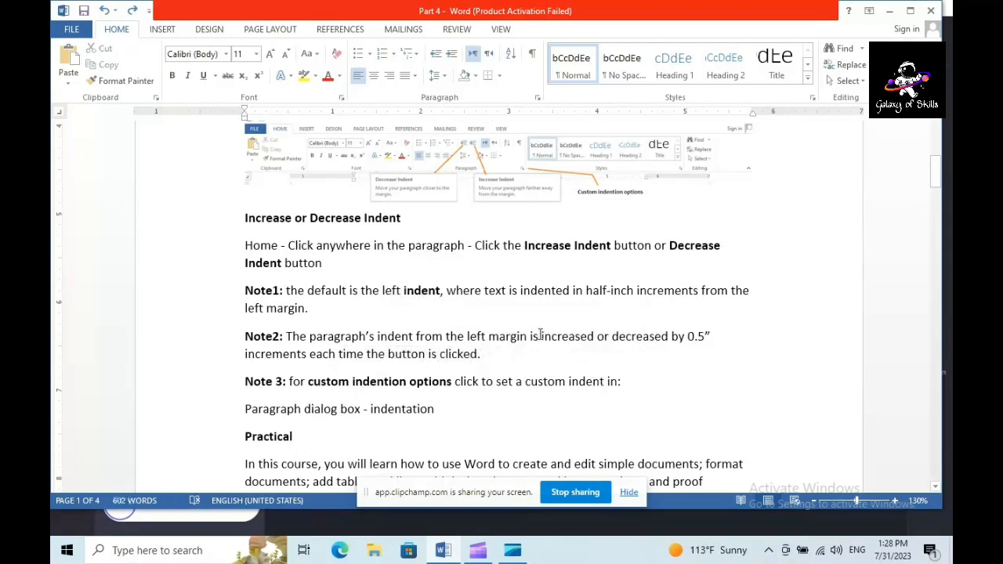
left_click_drag(537, 337, 711, 338)
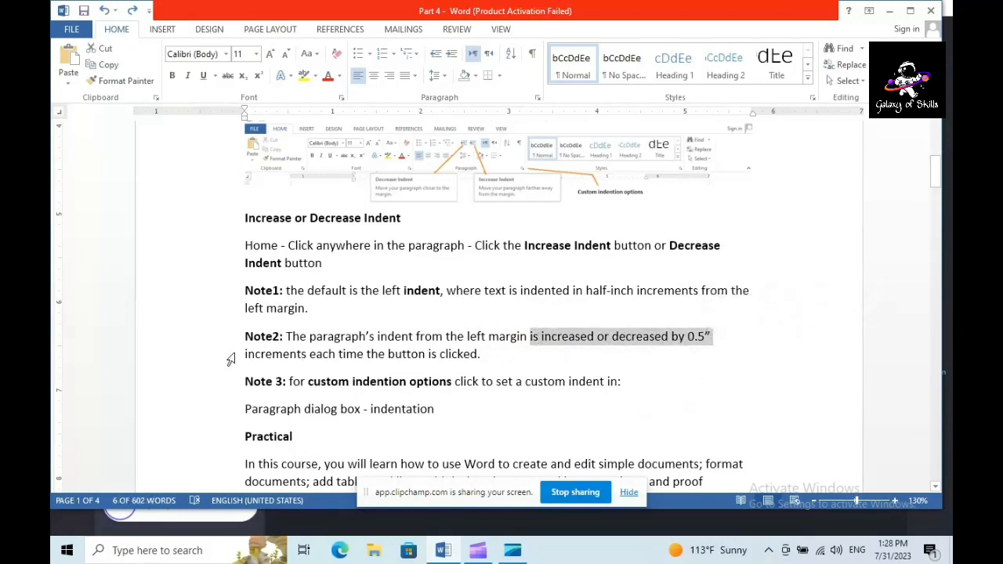
left_click(540, 339)
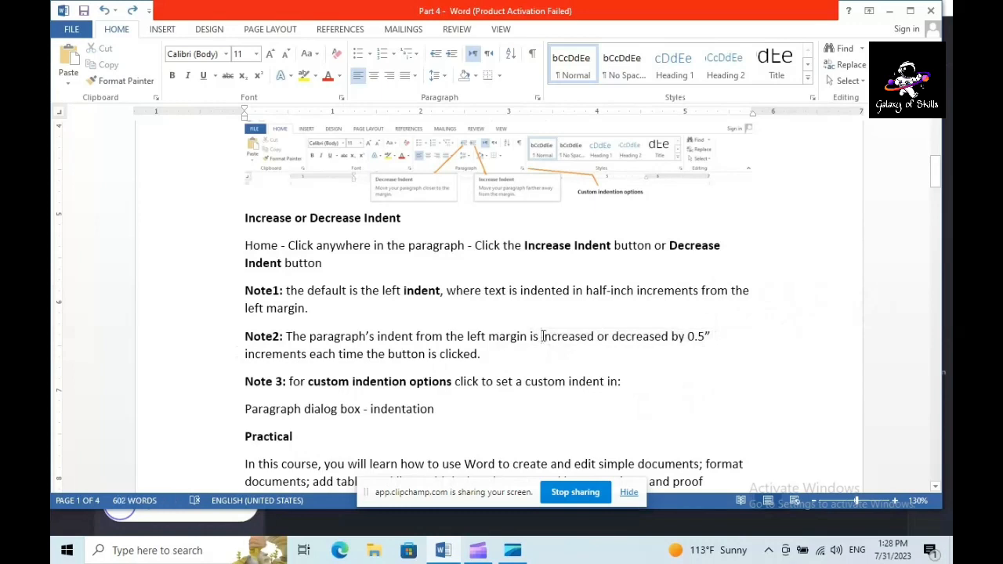
left_click_drag(541, 338, 647, 356)
left_click_drag(543, 349, 307, 356)
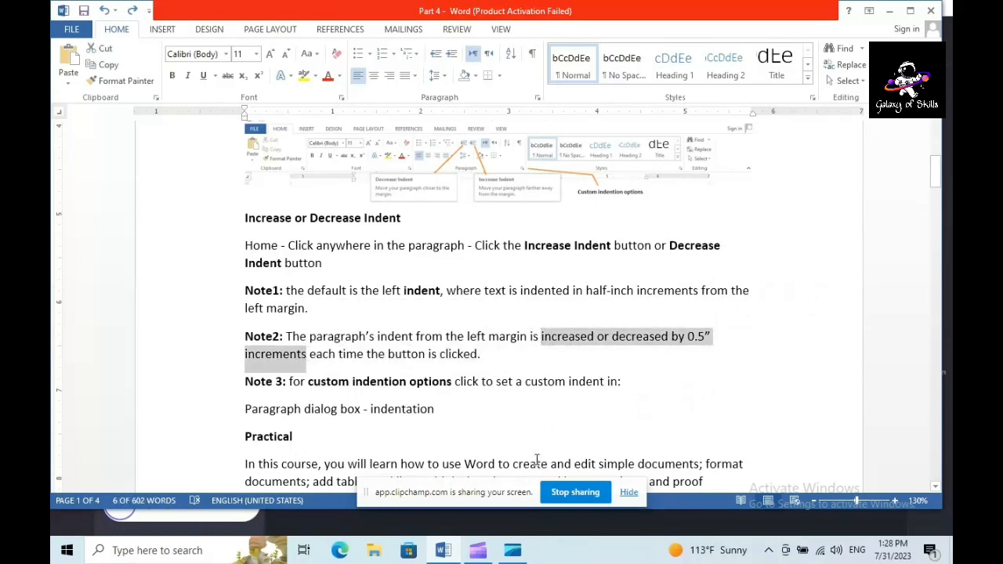
Inspect the Paragraph settings for the Note 3 line, viewing Line and Page Breaks and Indents and Spacing, and close them without changes
left_click_drag(310, 383, 437, 381)
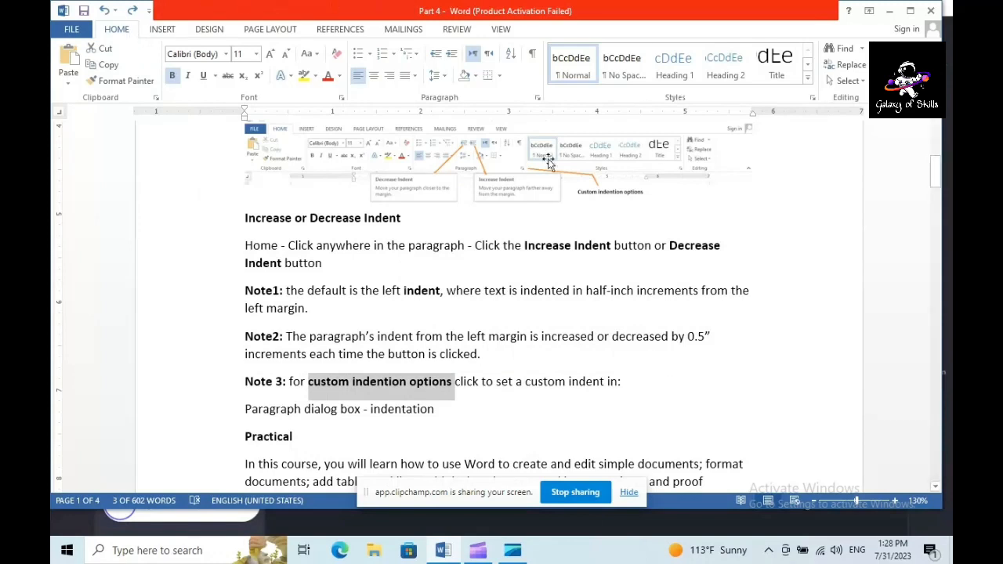
left_click(536, 98)
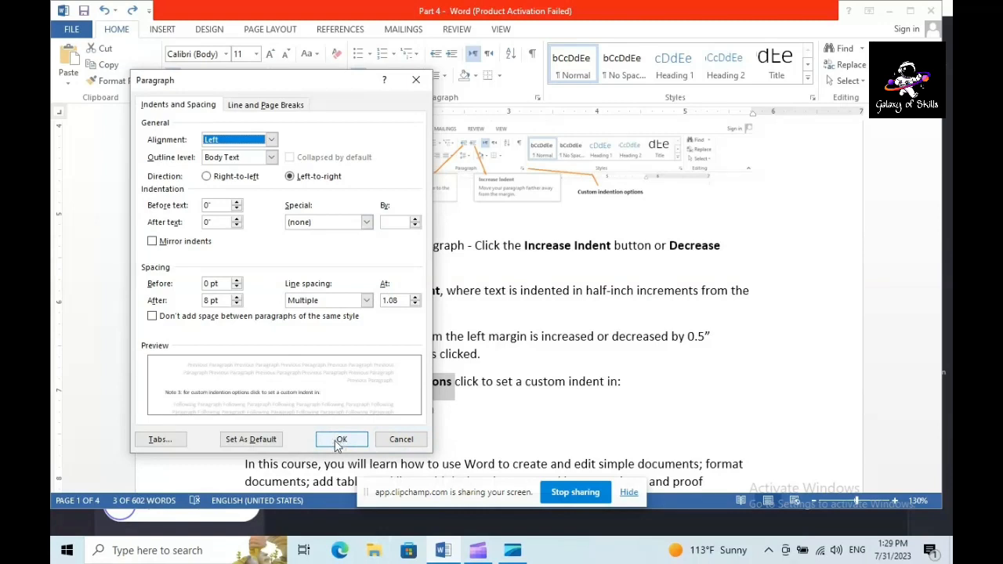
left_click(279, 105)
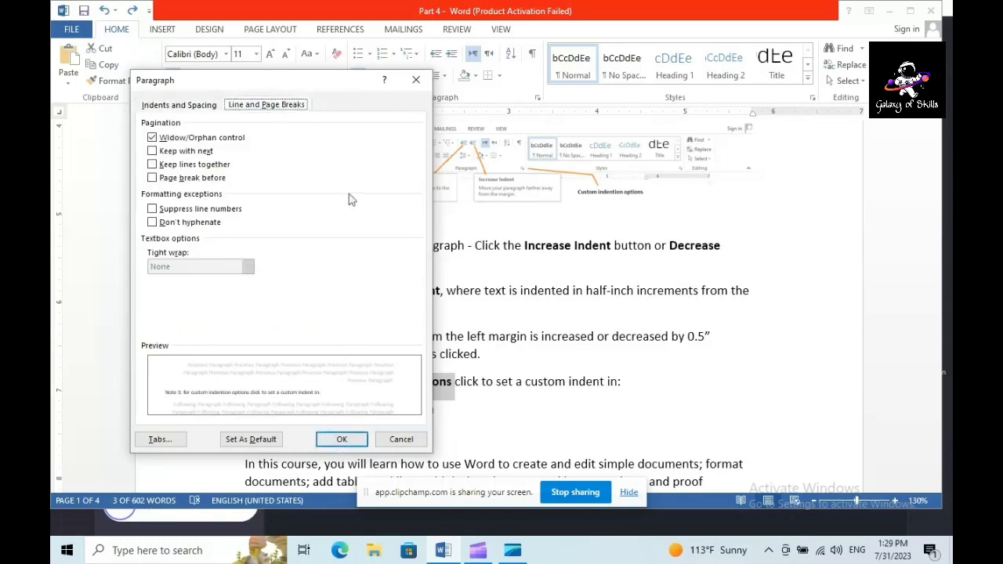
left_click(189, 110)
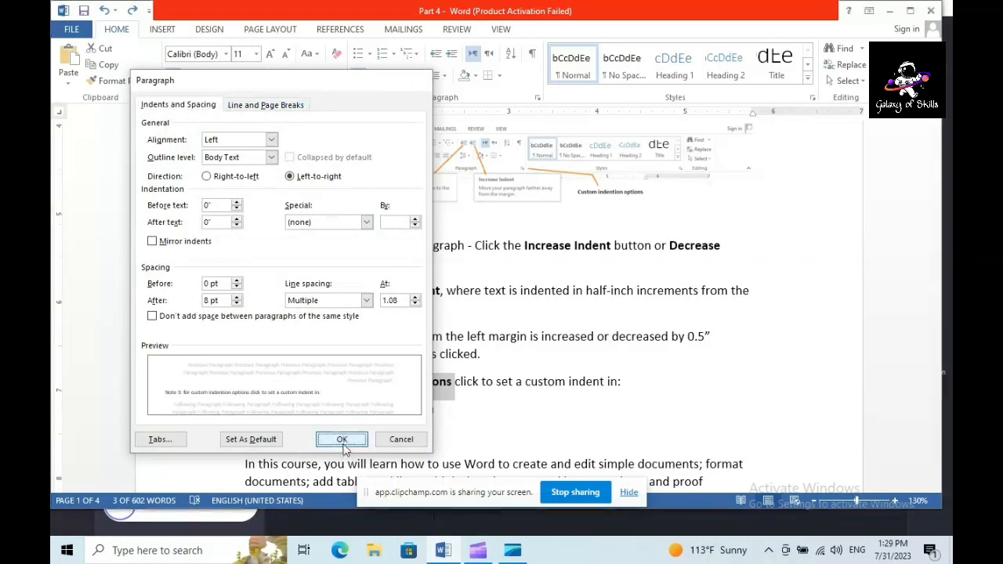
left_click(341, 438)
Increase the indent of the "In this course" paragraph under Practical by one level and decrease it again
scroll(934, 485, "down", 2)
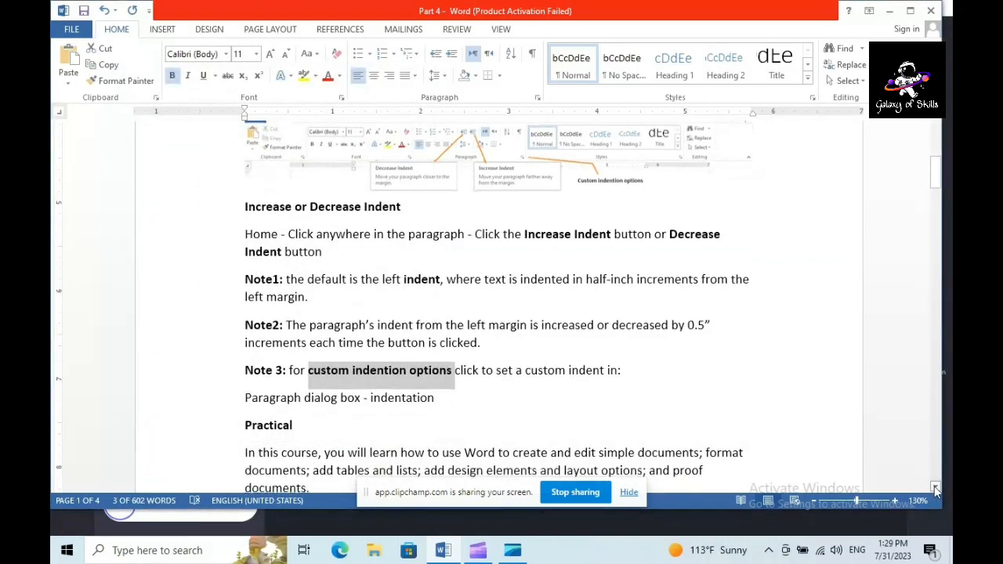
scroll(934, 486, "down", 2)
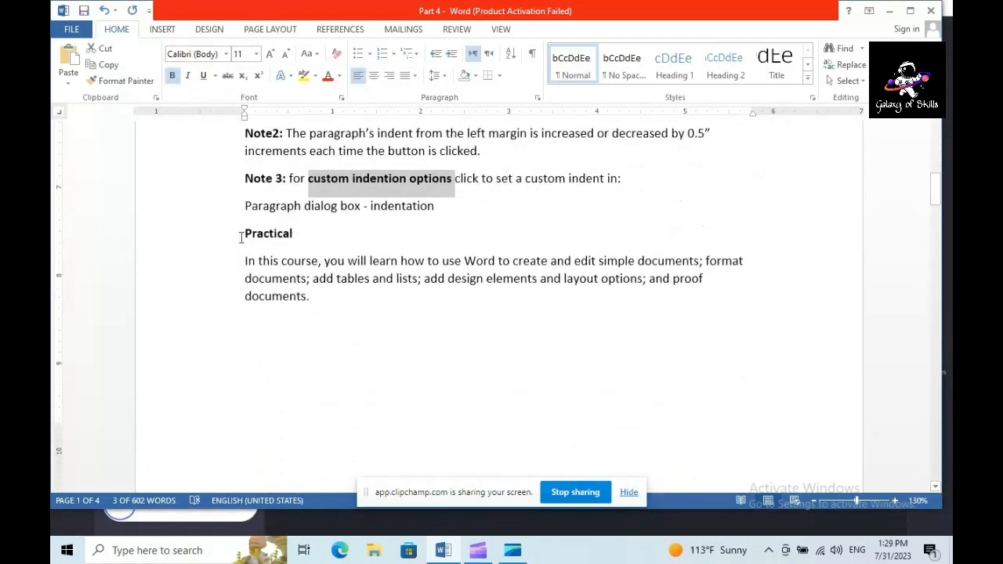
left_click_drag(244, 261, 324, 293)
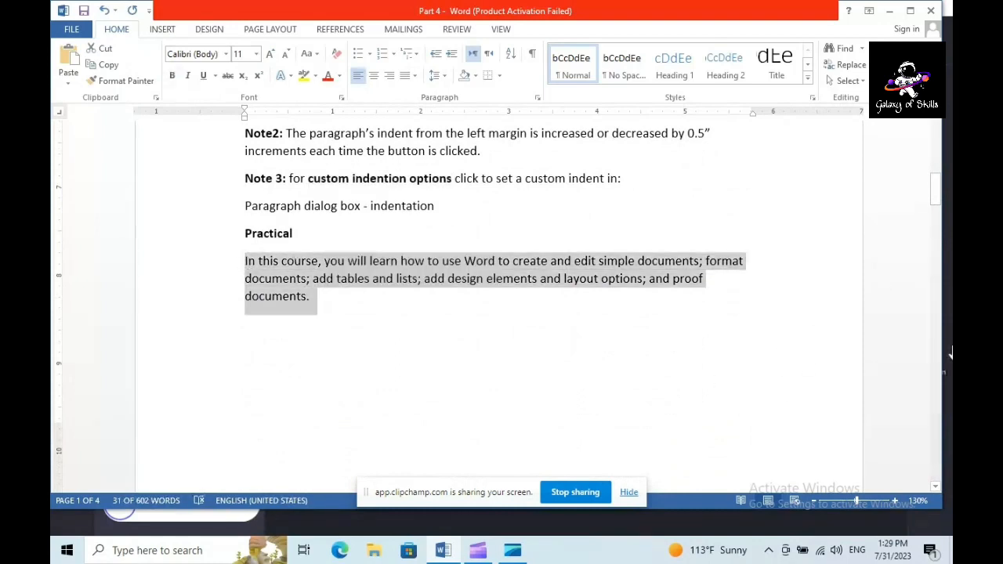
left_click_drag(937, 193, 939, 177)
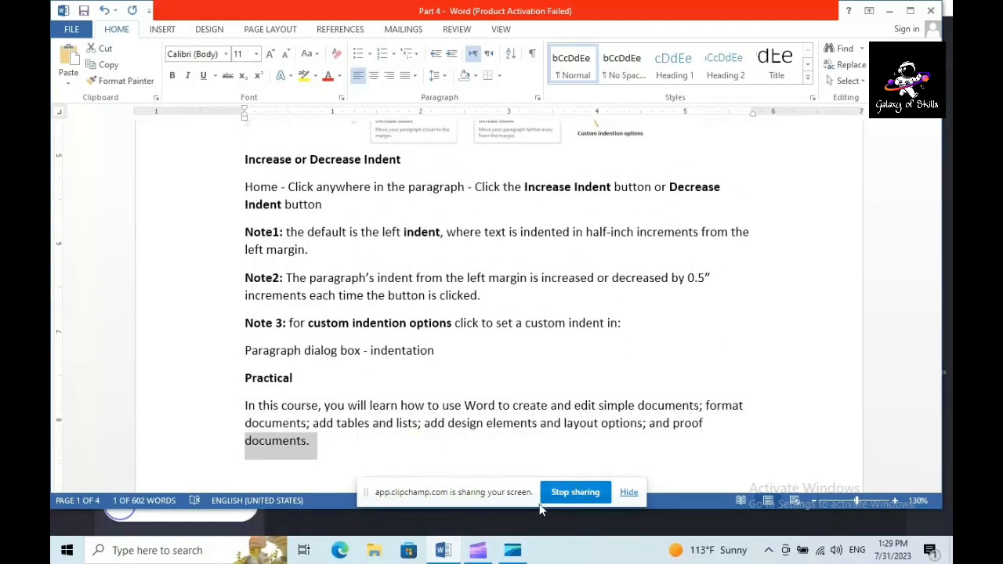
left_click(244, 405)
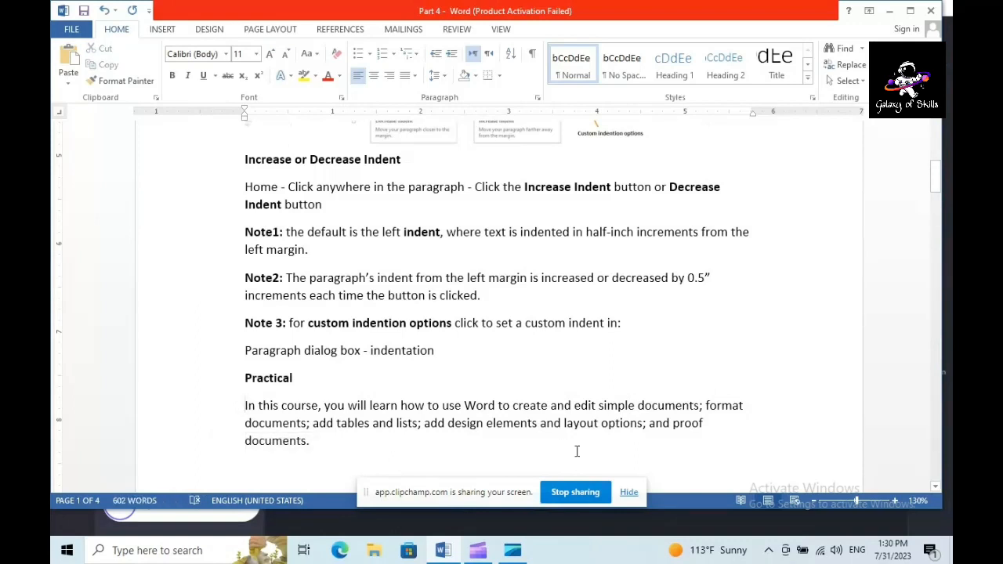
left_click(470, 54)
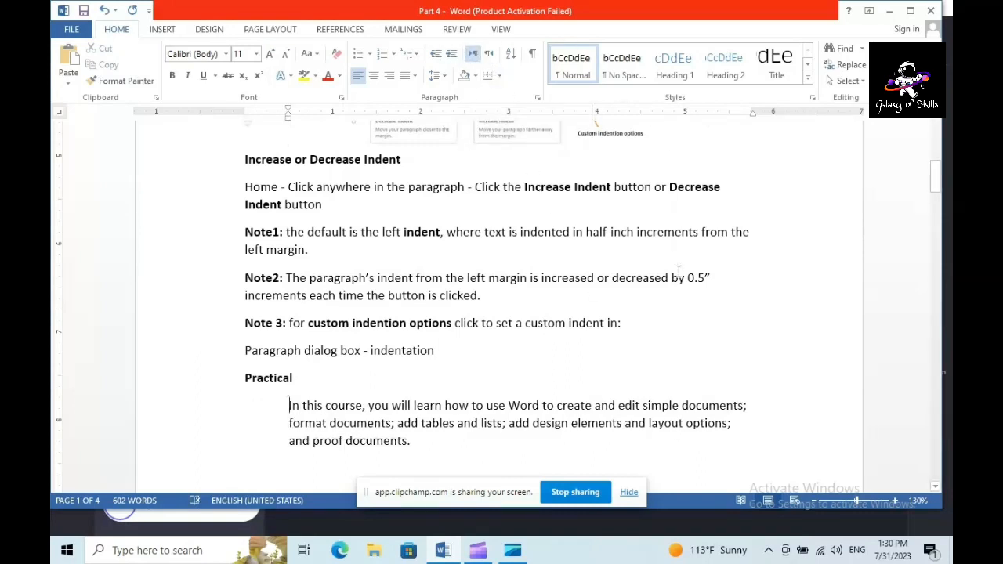
left_click(437, 55)
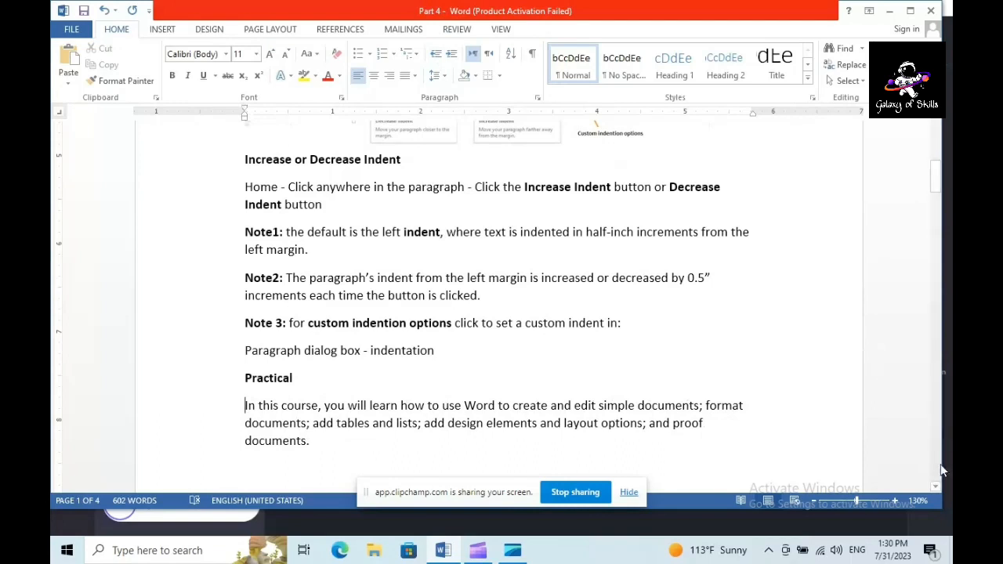
Read the "How to Align Text in Word" section, selecting its heading and the words naming the left, right, center and justify options
left_click(935, 487)
left_click_drag(937, 489, 937, 489)
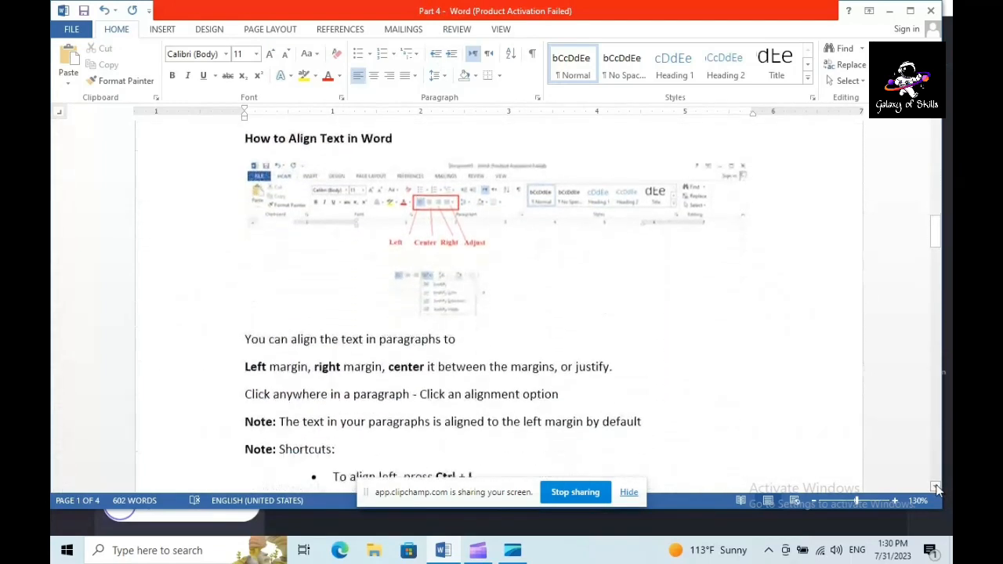
left_click_drag(246, 136, 402, 135)
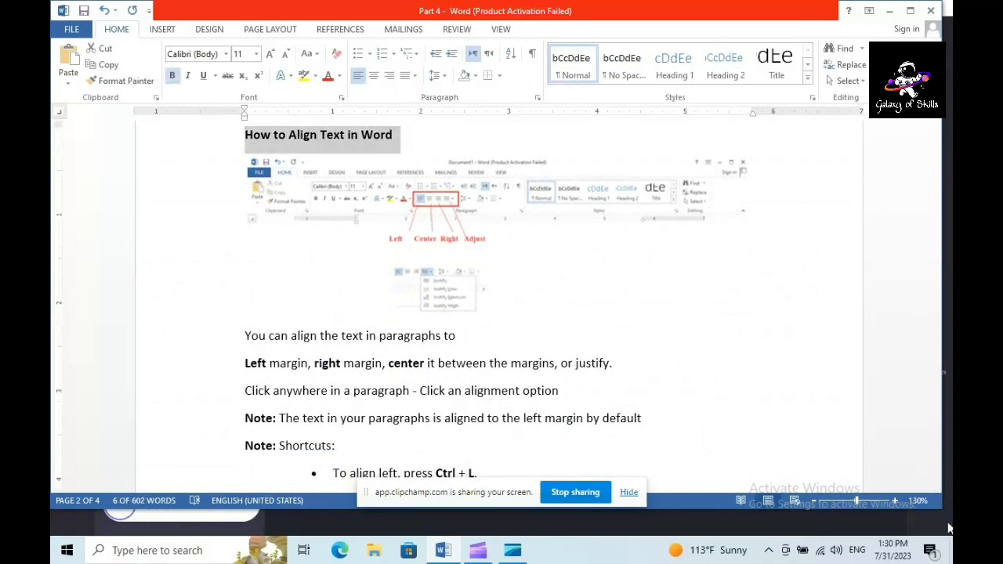
left_click_drag(290, 336, 443, 336)
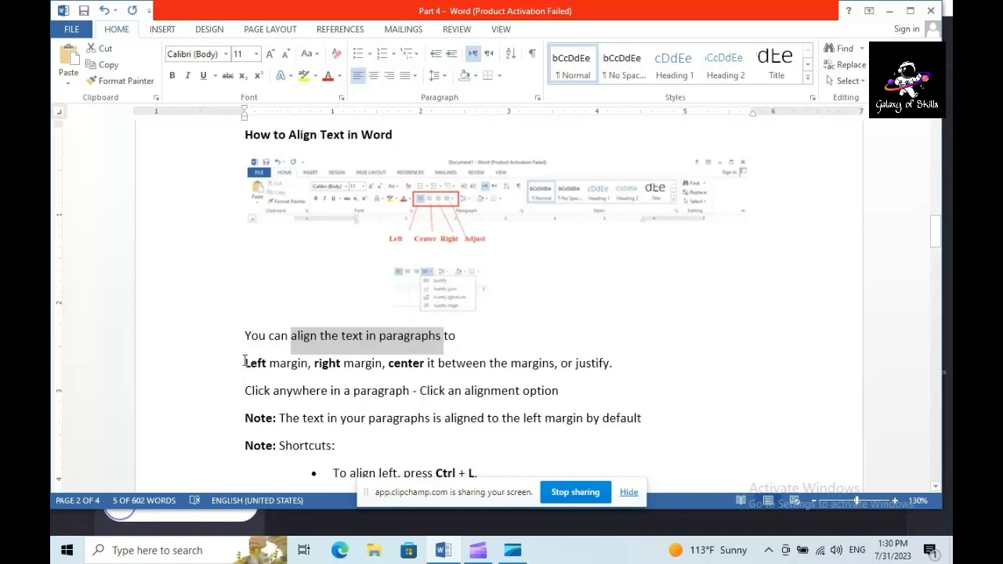
left_click_drag(245, 361, 424, 364)
left_click(389, 366)
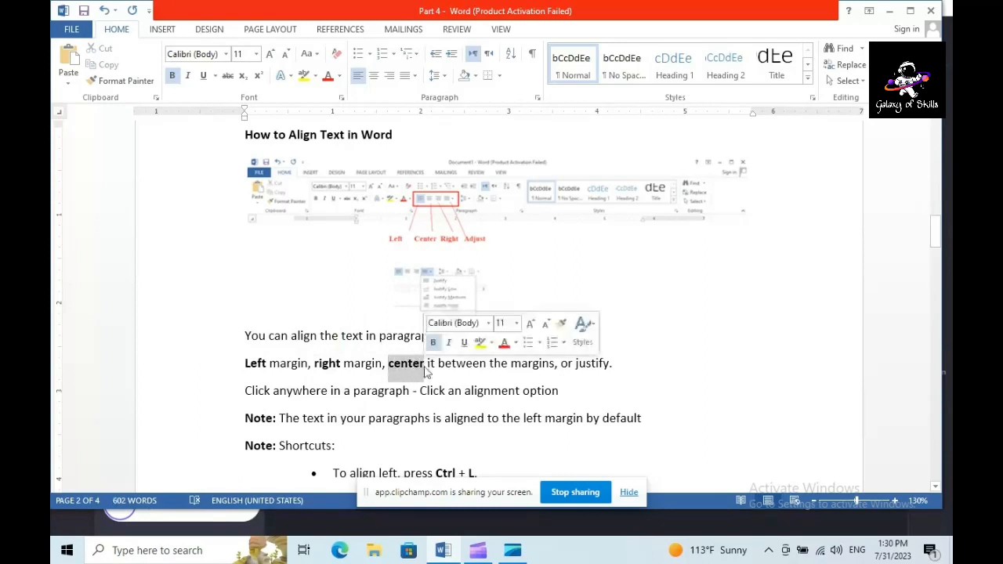
left_click_drag(596, 368, 620, 363)
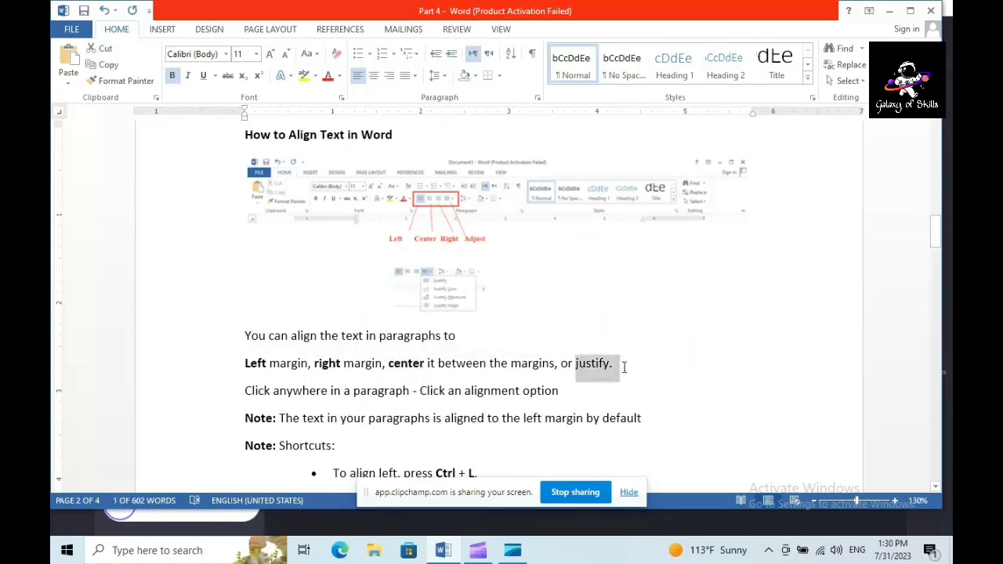
left_click(173, 76)
Read the alignment shortcuts note, selecting the text from "Shortcuts:" through the justify bullet
scroll(934, 485, "down", 5)
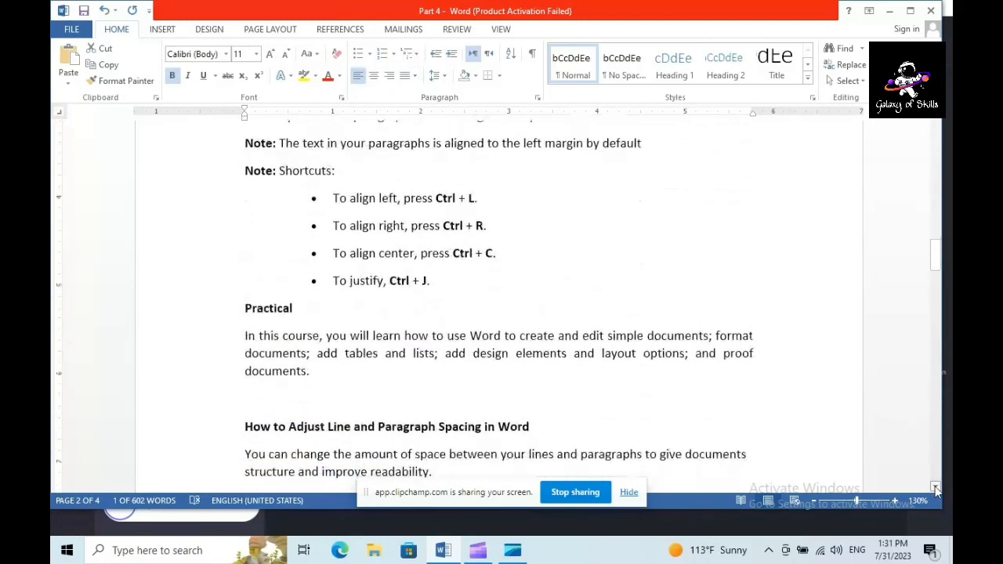
left_click(936, 486)
left_click_drag(280, 152, 508, 262)
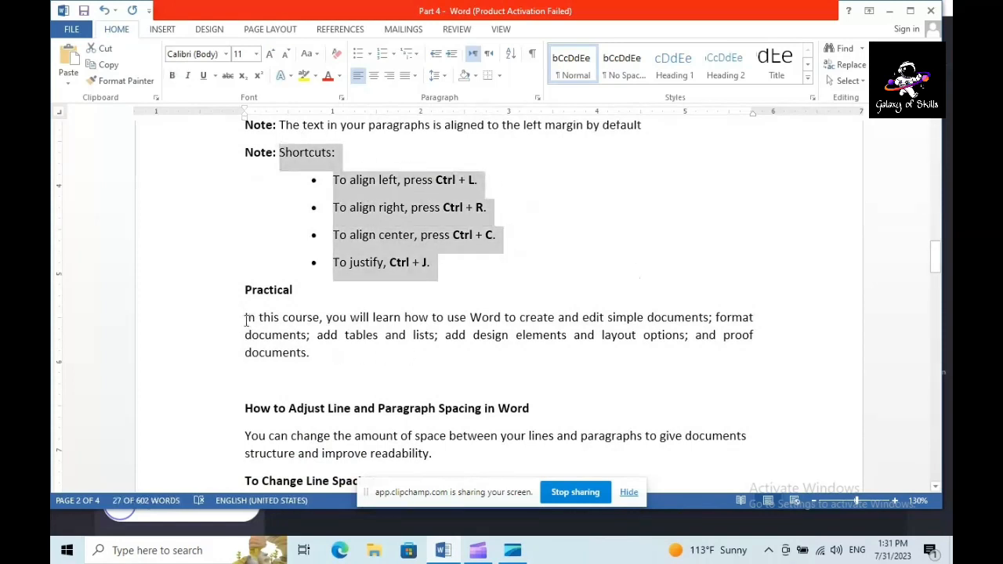
Try center and right alignment on the "In this course" paragraph under Practical, undoing each one
left_click_drag(245, 317, 326, 349)
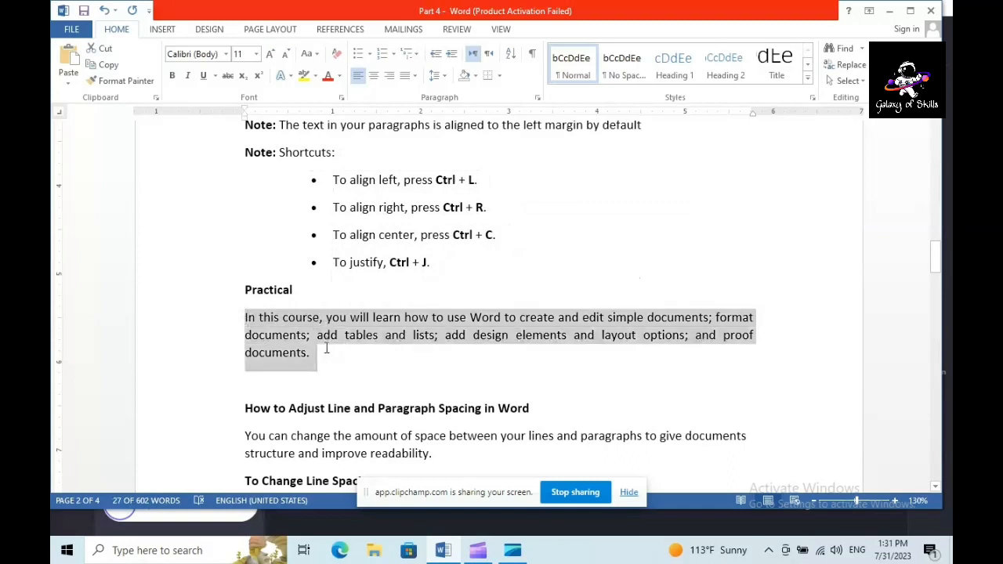
left_click(282, 337)
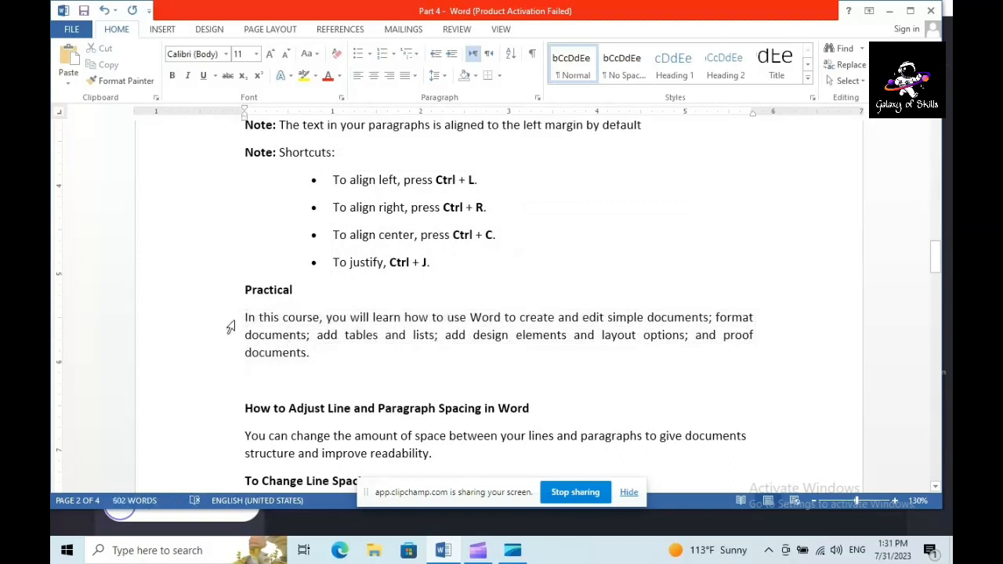
left_click_drag(245, 318, 338, 351)
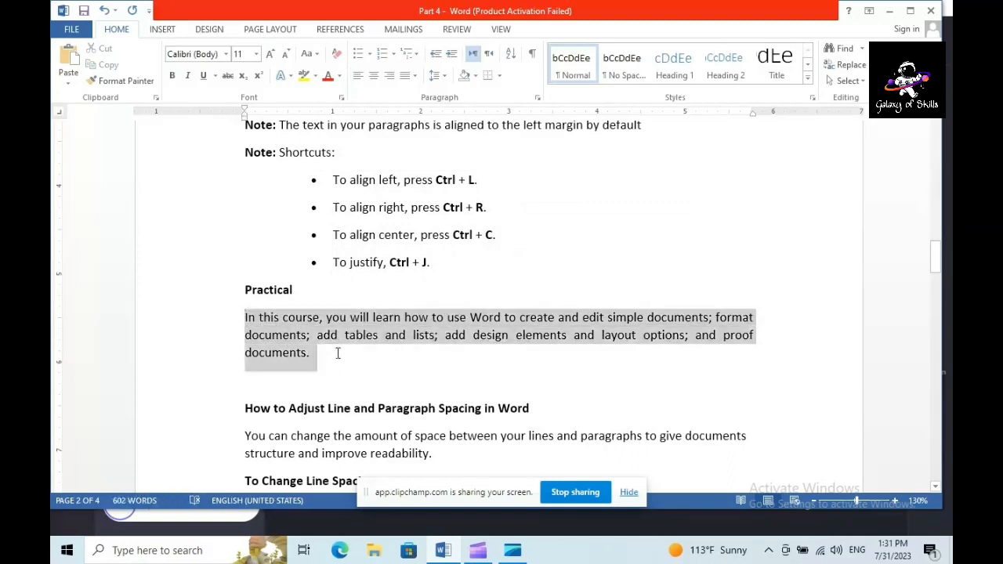
left_click(246, 319)
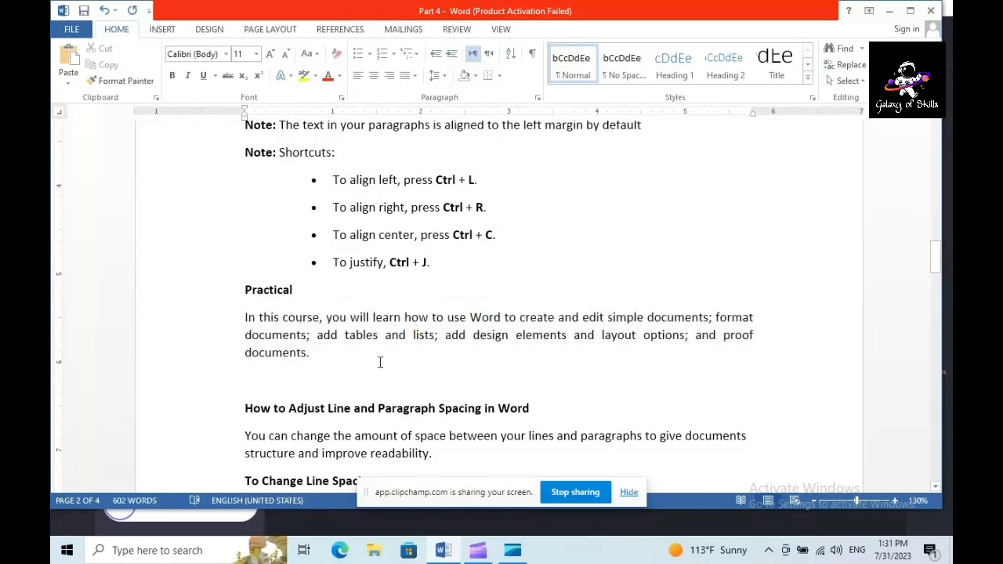
left_click(375, 78)
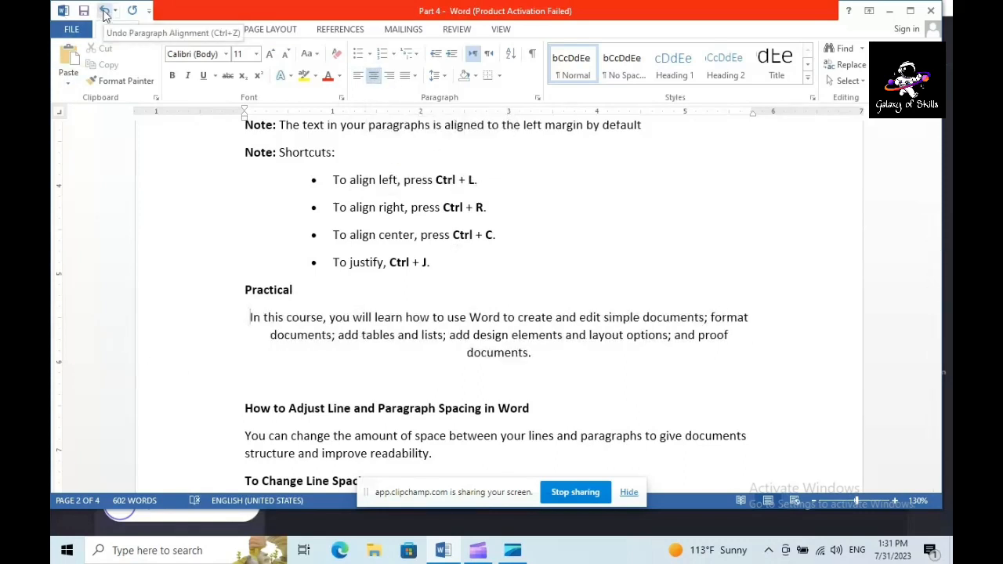
left_click(105, 11)
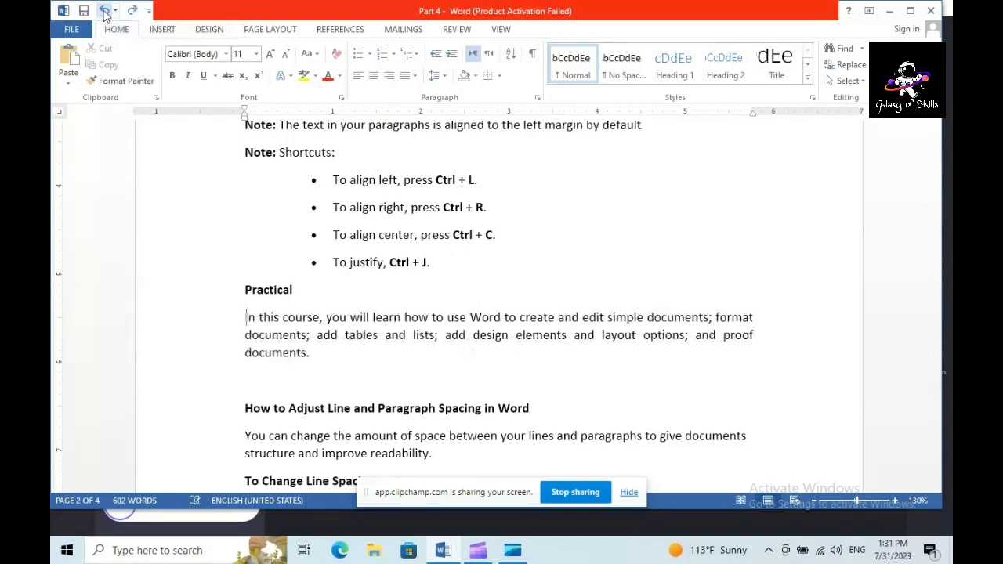
left_click(390, 77)
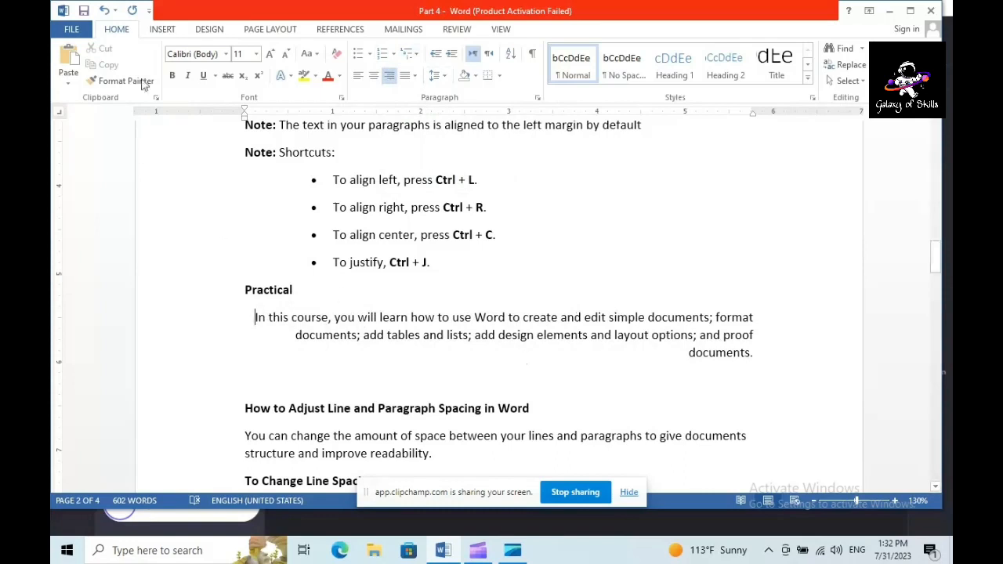
left_click(104, 11)
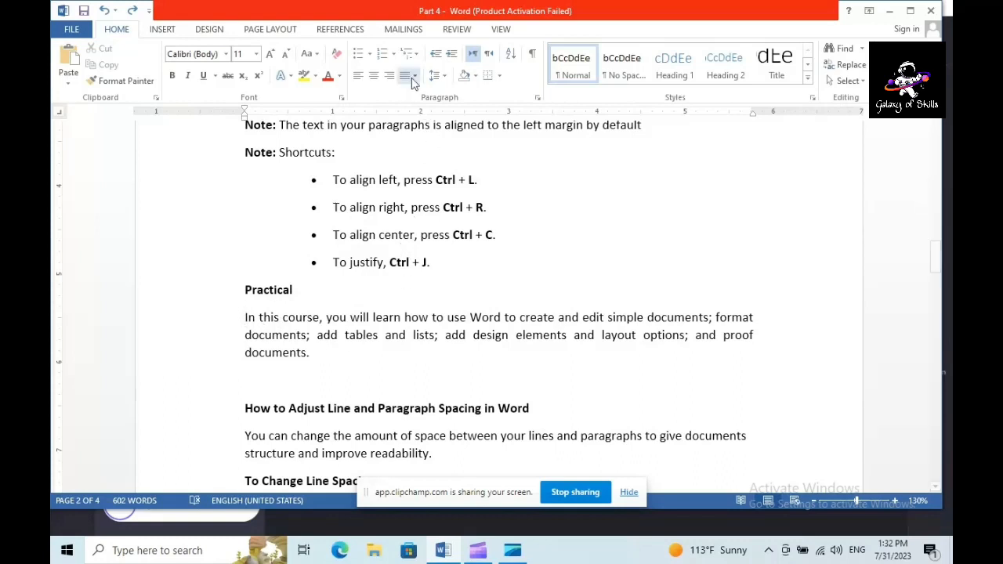
Apply Justify High to the "In this course" paragraph under Practical and undo it
left_click_drag(242, 317, 316, 352)
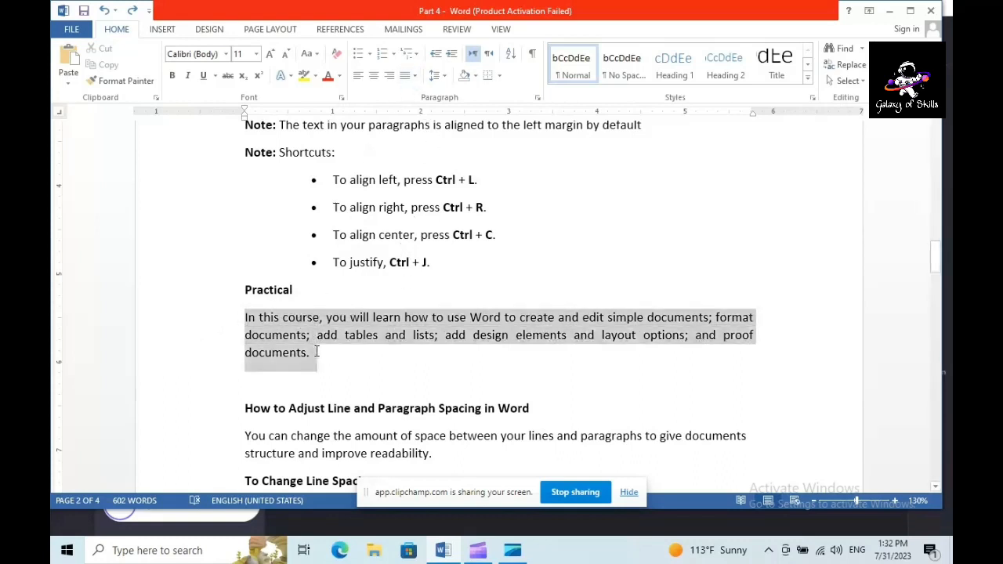
left_click(416, 78)
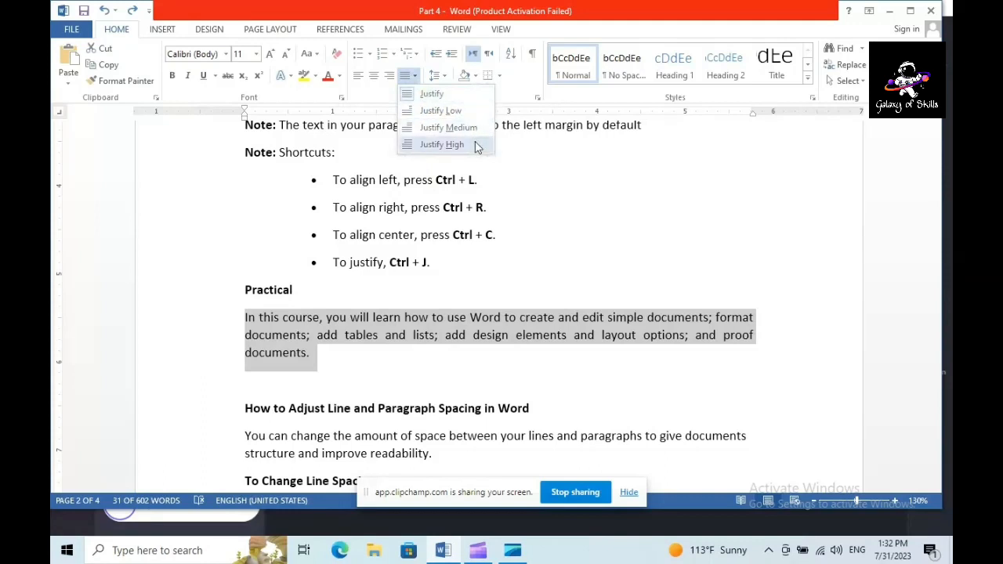
left_click(442, 144)
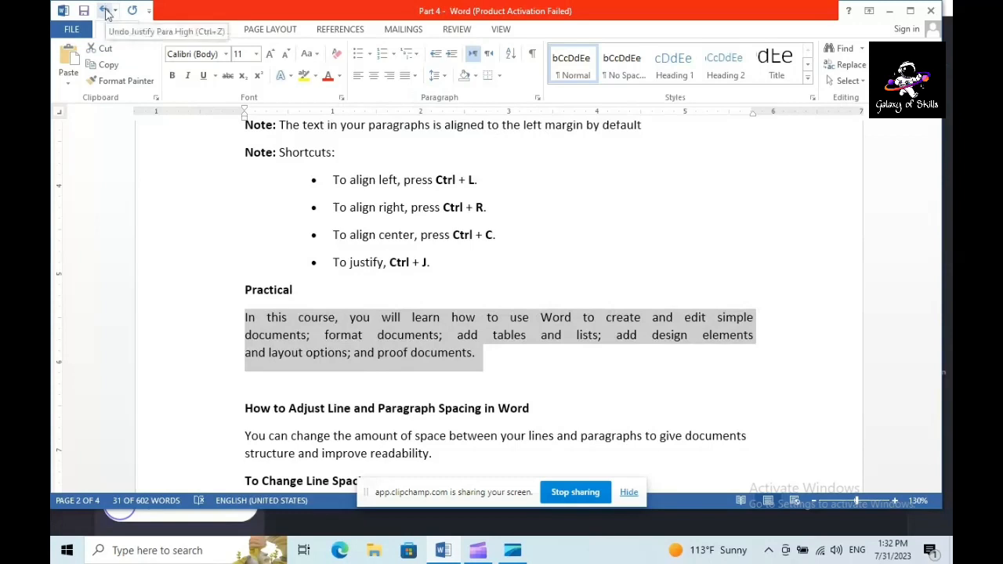
left_click(106, 12)
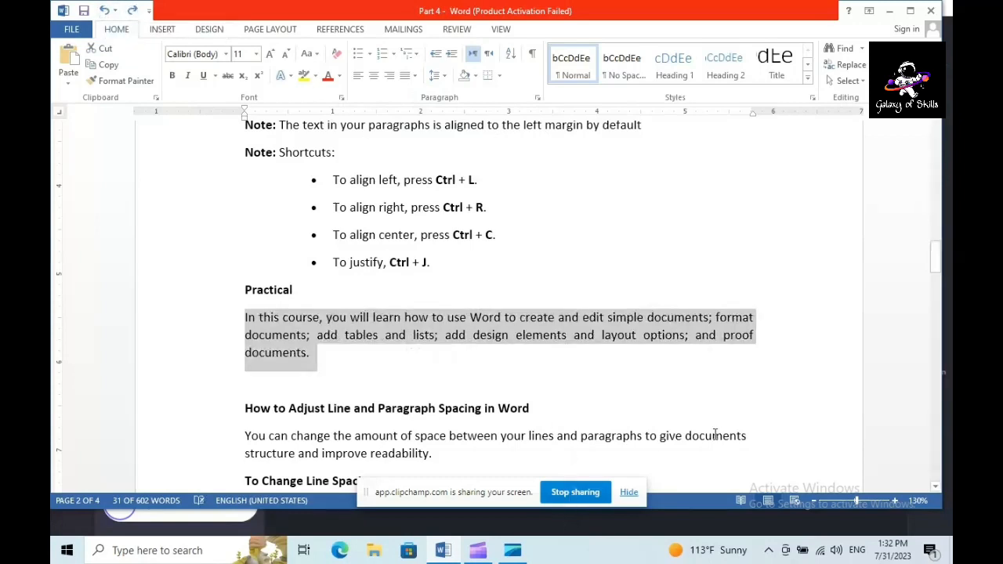
Read the "How to Adjust Line and Paragraph Spacing in Word" heading and its introductory sentence, selecting the text while reading
left_click(935, 487)
scroll(935, 487, "down", 5)
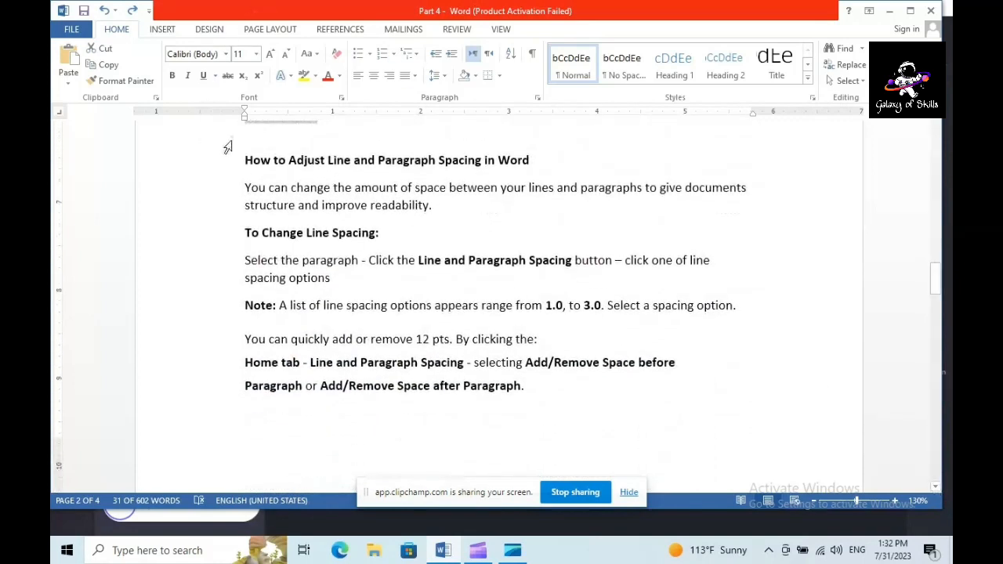
left_click_drag(245, 160, 554, 166)
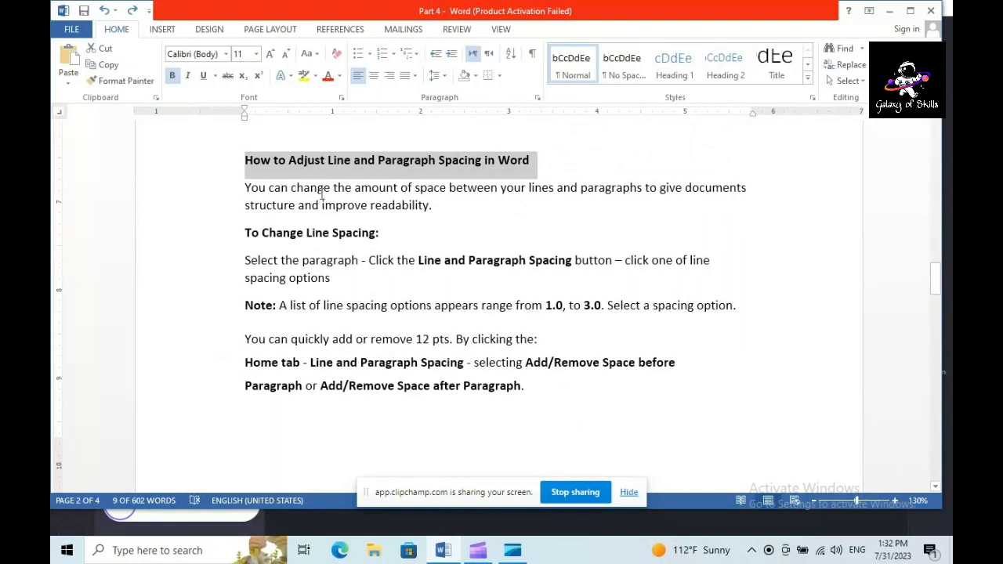
left_click_drag(290, 187, 578, 201)
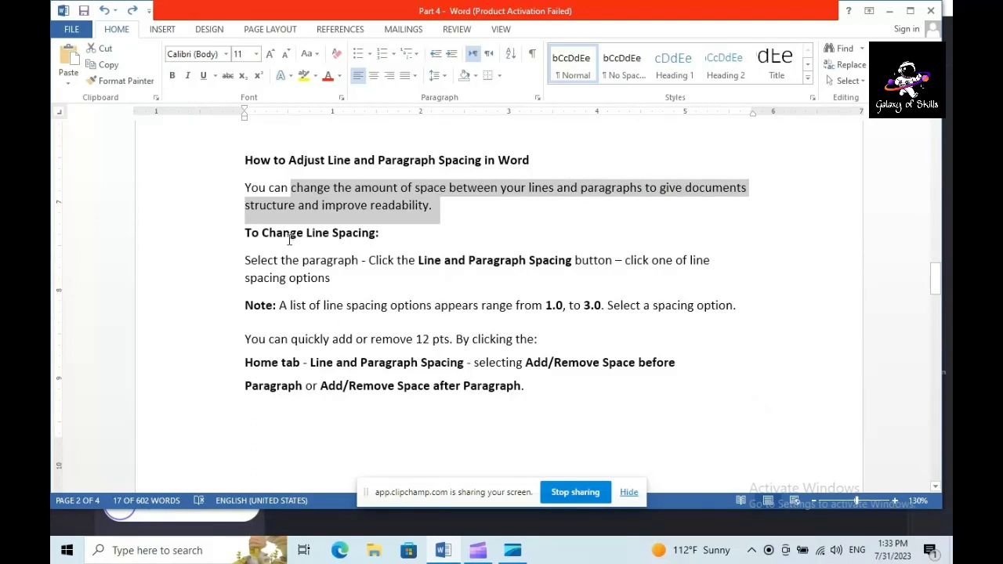
Set the line spacing of the paragraph below "To Change Line Spacing:" to 3.0 and undo it
left_click_drag(245, 260, 320, 276)
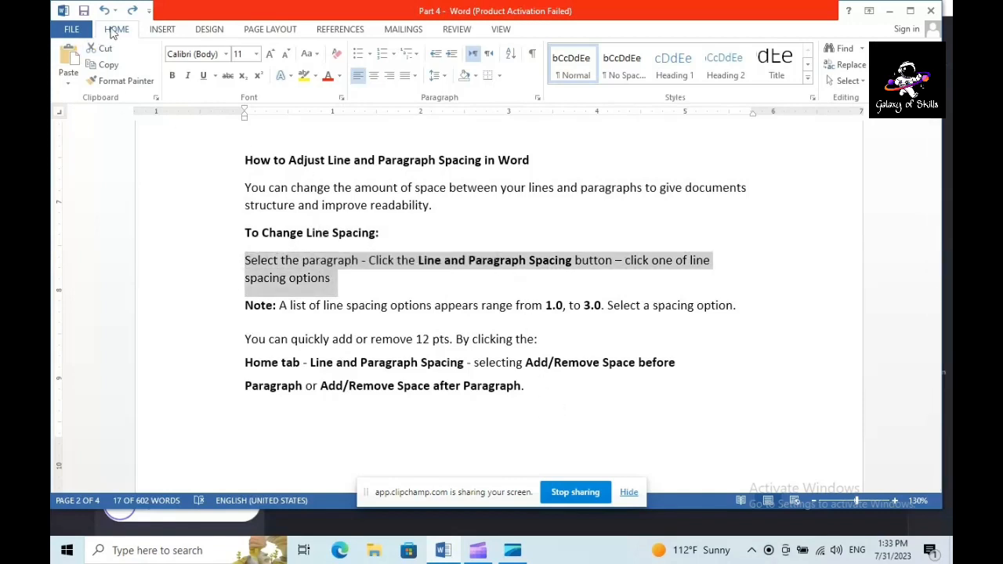
left_click(443, 79)
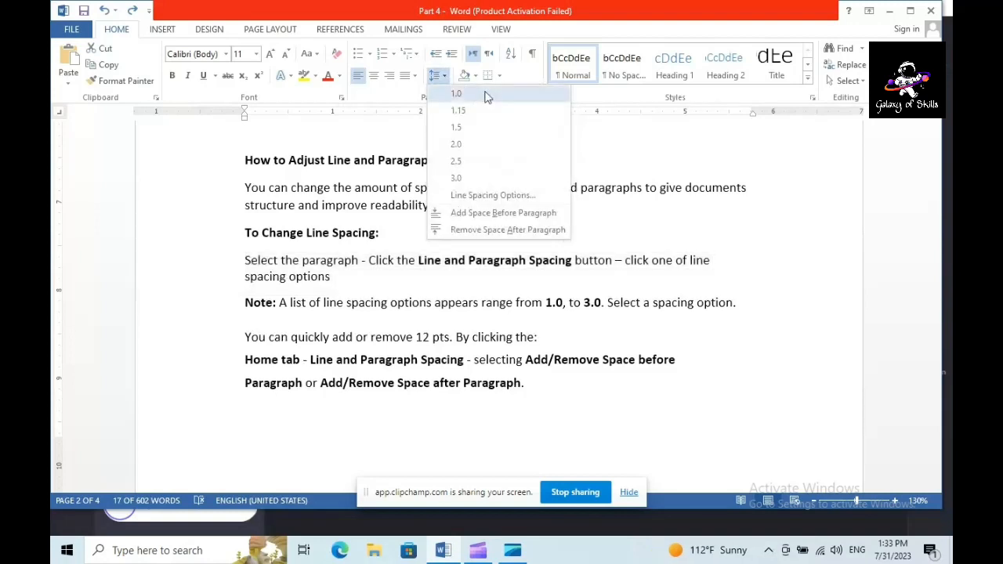
left_click(469, 178)
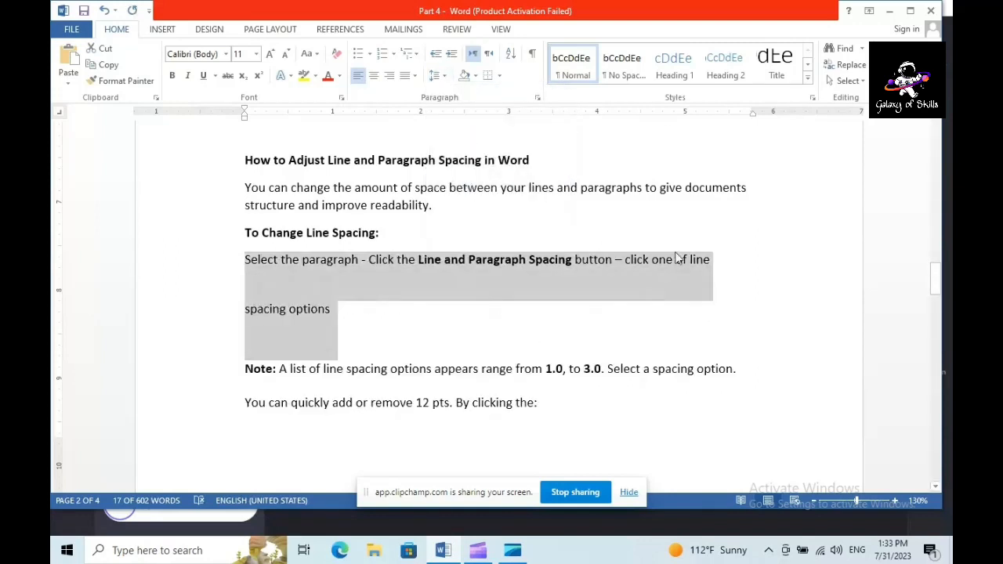
left_click(105, 11)
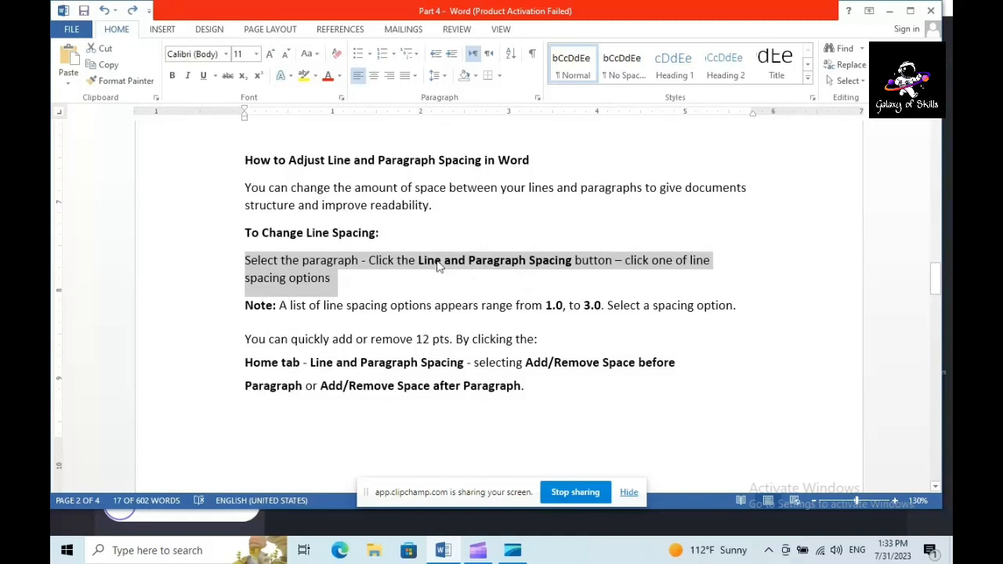
Add space before the paragraph below "To Change Line Spacing:" and remove the space after it
left_click(445, 76)
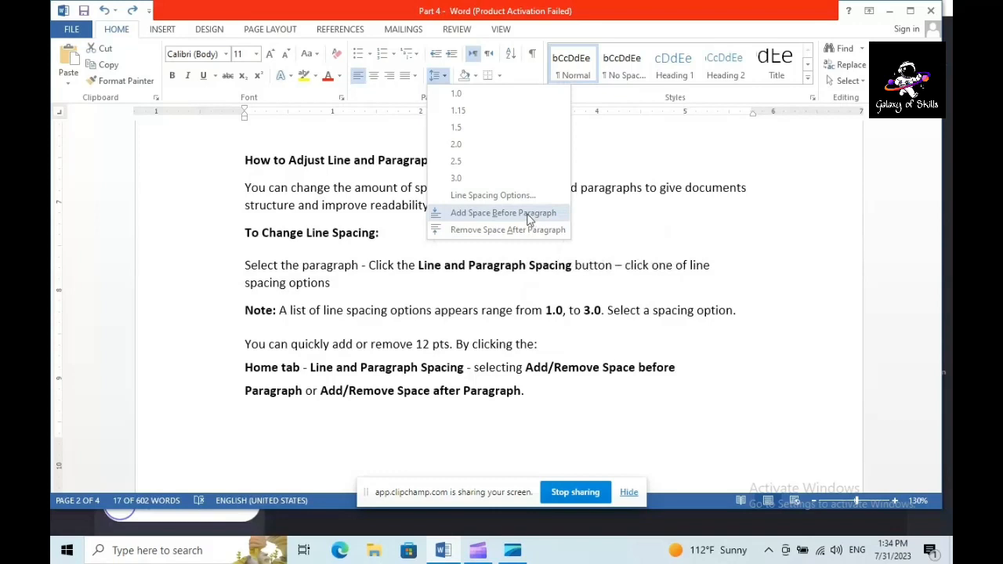
left_click(443, 78)
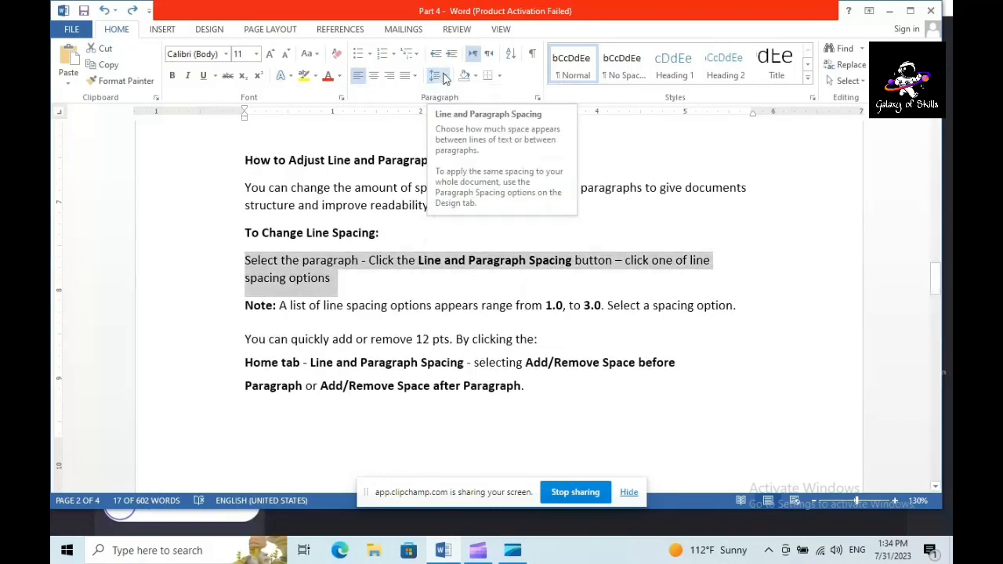
left_click(443, 78)
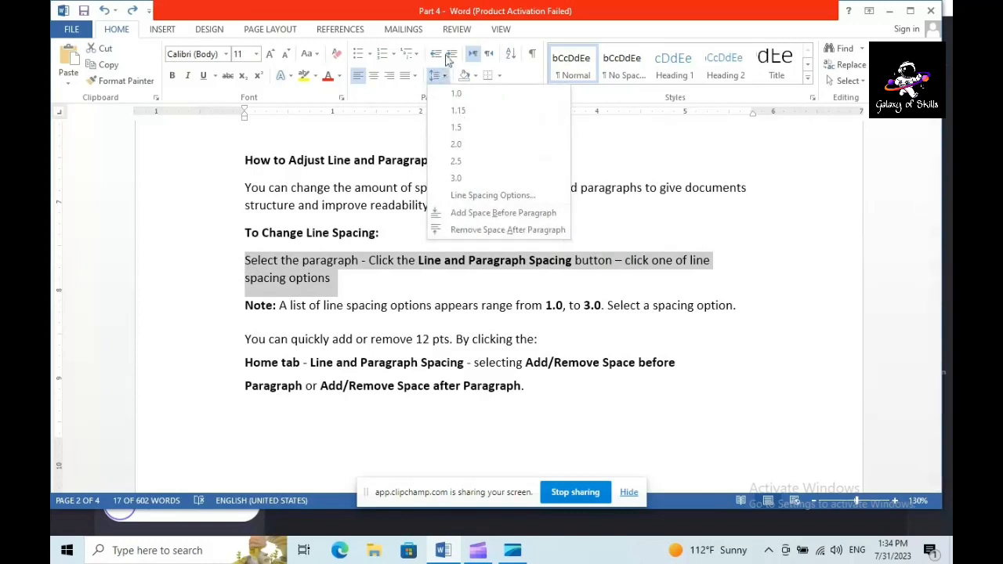
left_click(543, 216)
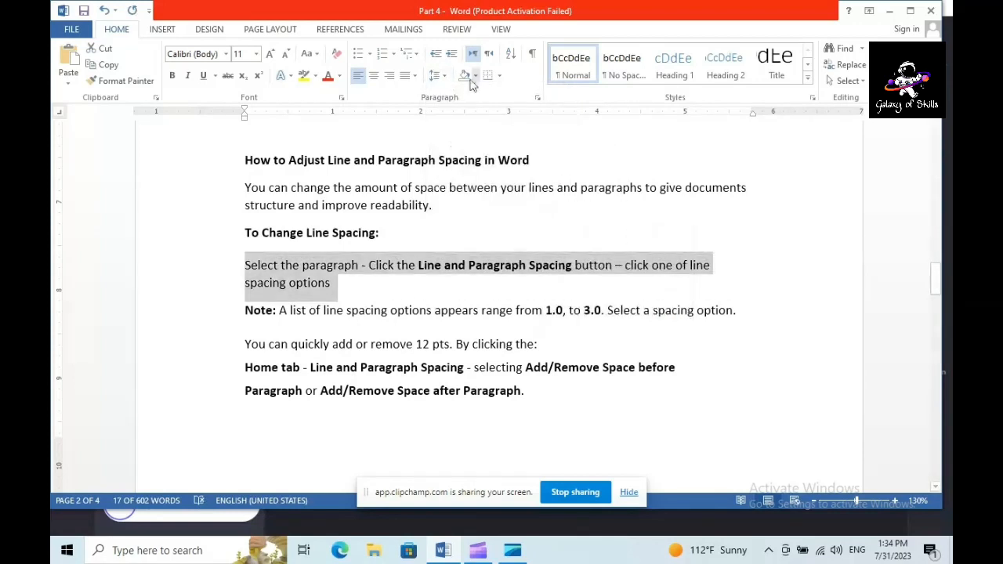
left_click(443, 78)
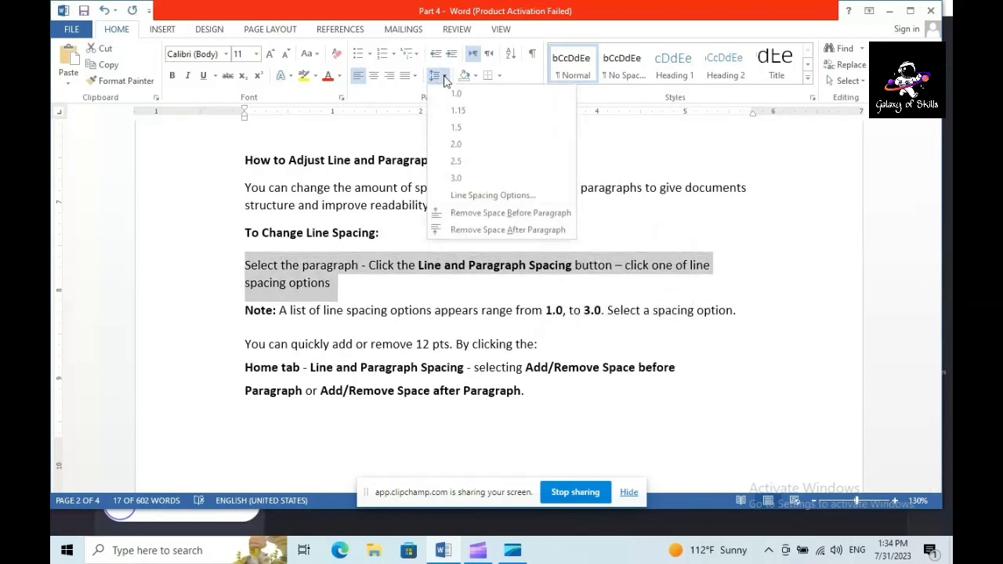
left_click(555, 232)
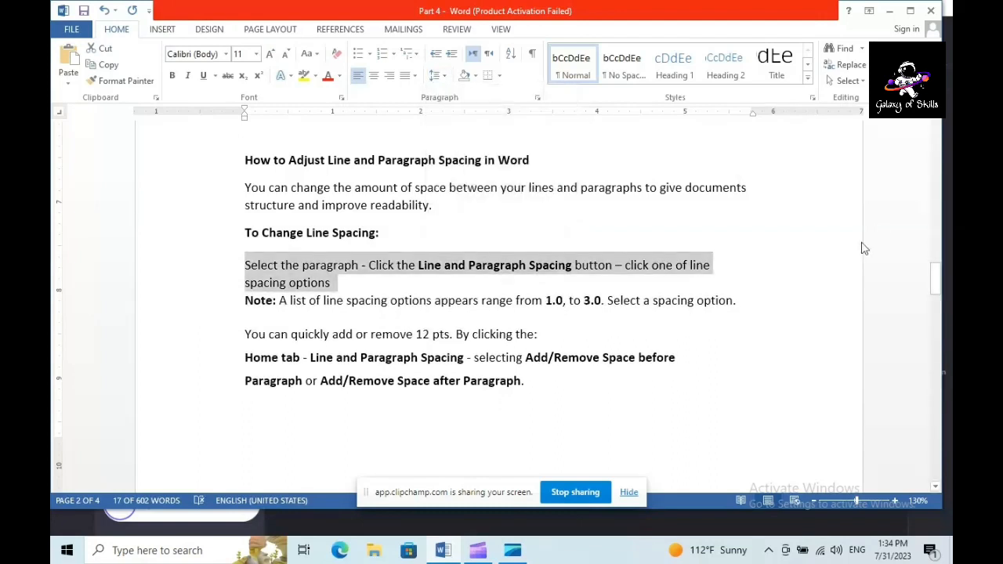
Read the lines about quickly adding or removing 12 pts of paragraph spacing, selecting them while reading
triple_click(577, 404)
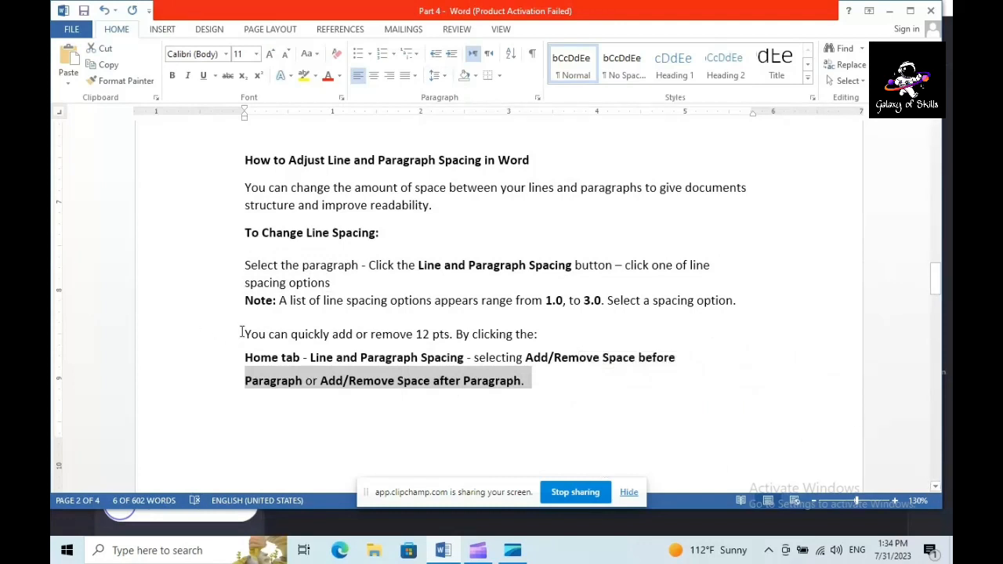
left_click_drag(246, 335, 619, 375)
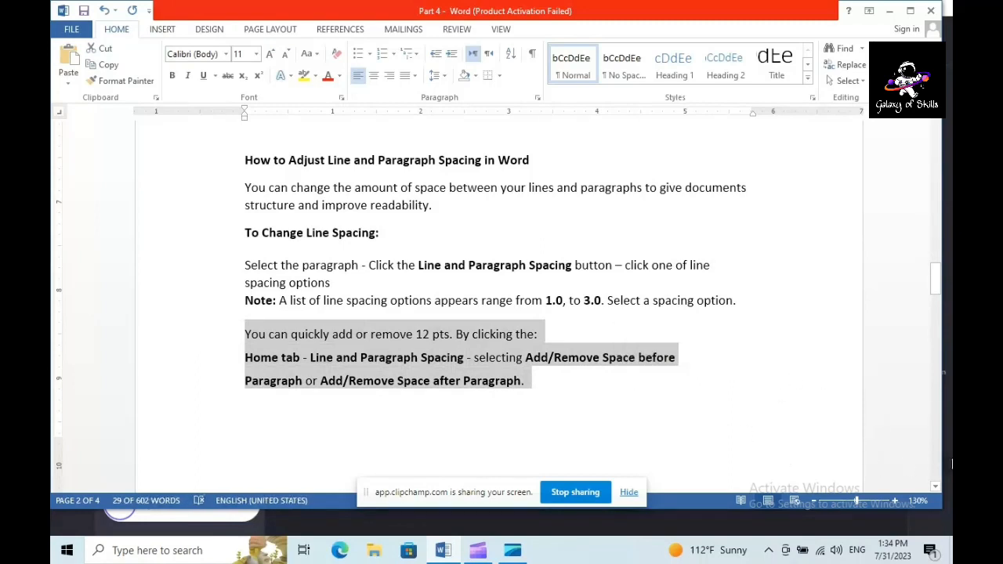
scroll(935, 488, "down", 5)
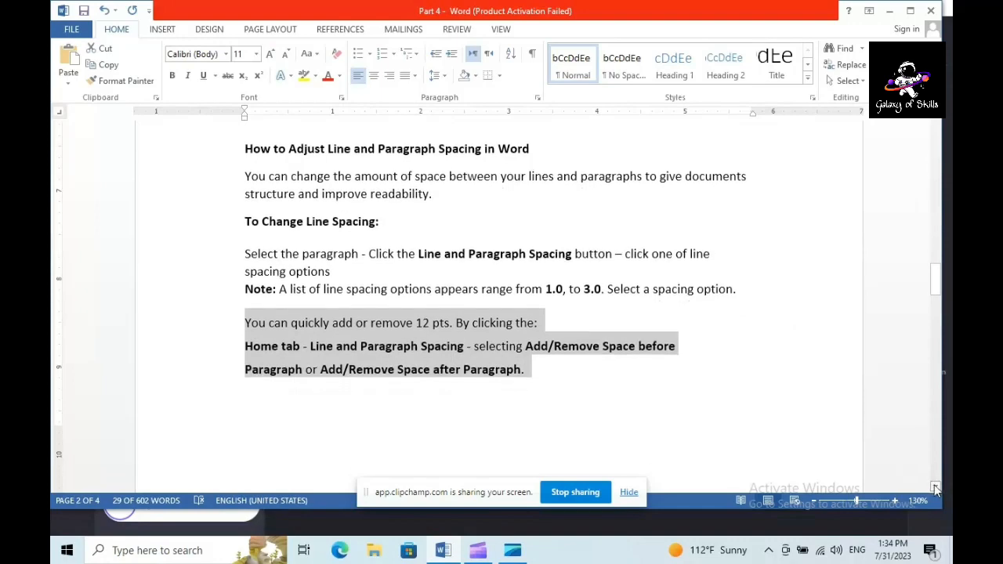
Select the "Change Paragraph Spacing" heading and open its Line Spacing Options
scroll(935, 488, "down", 4)
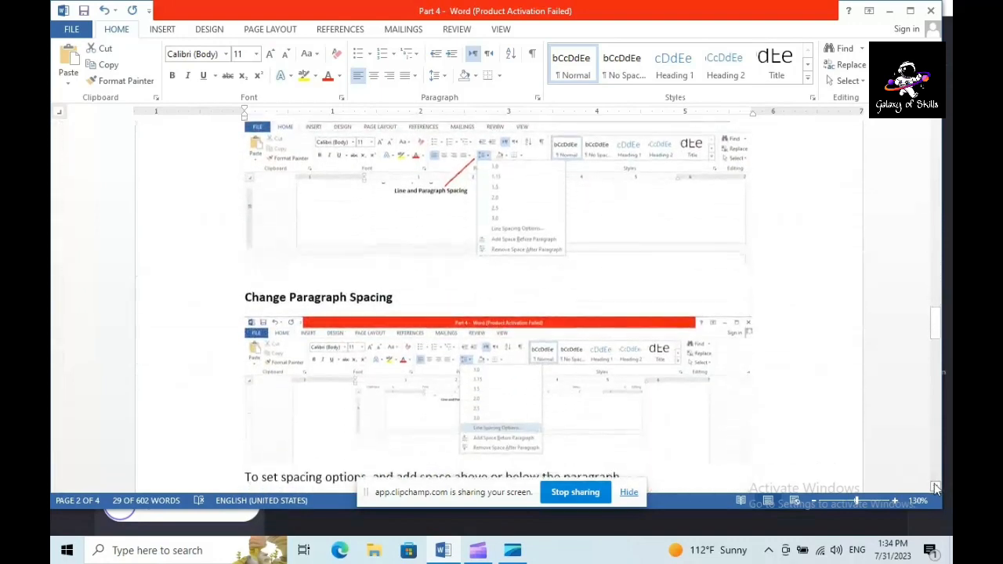
scroll(935, 488, "down", 2)
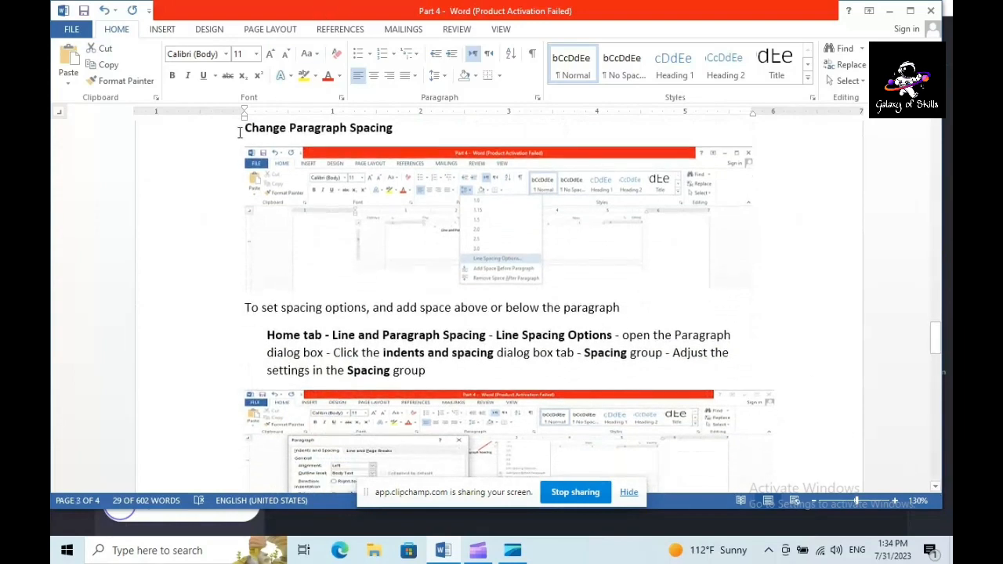
scroll(351, 121, "up", 1)
left_click_drag(351, 122, 343, 196)
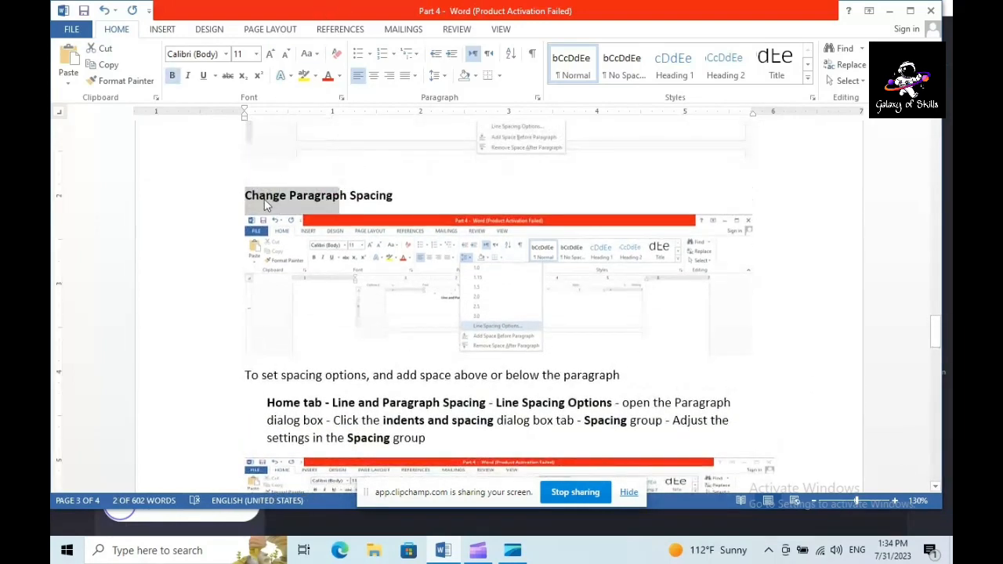
left_click(245, 197)
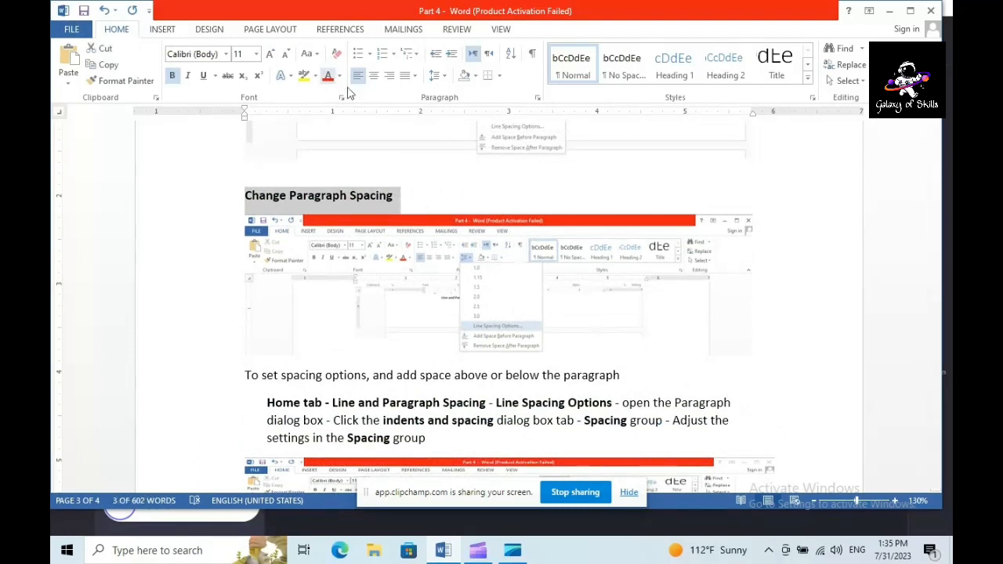
left_click(444, 78)
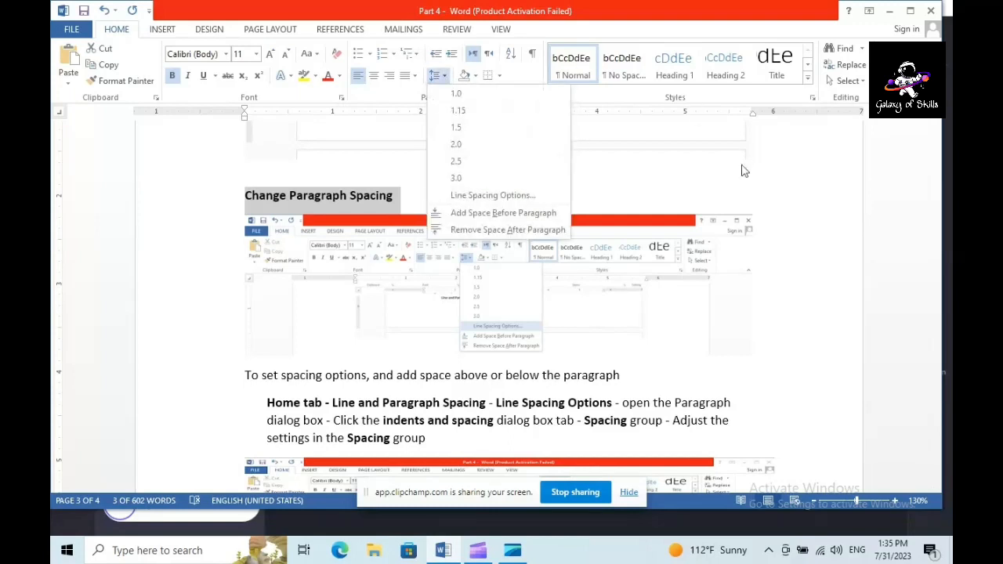
left_click(530, 197)
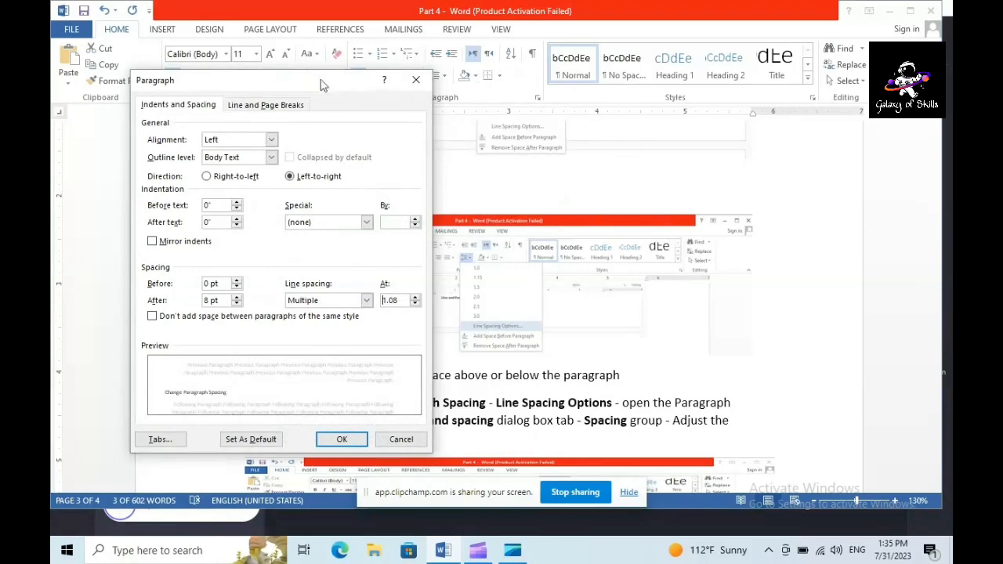
left_click_drag(321, 84, 280, 36)
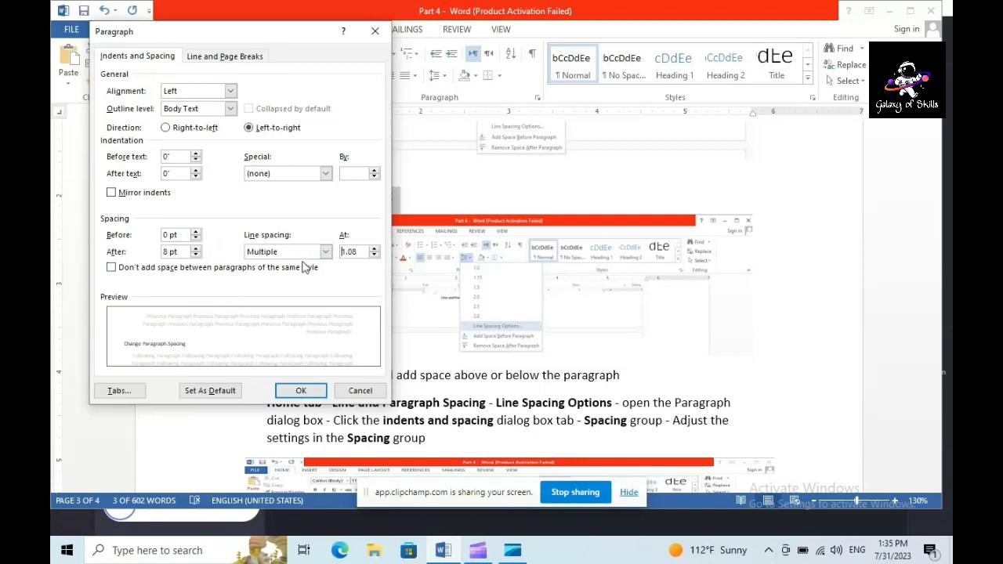
Try a larger spacing before the "Change Paragraph Spacing" heading, set it back to 0 pt and accept the paragraph settings
left_click(196, 233)
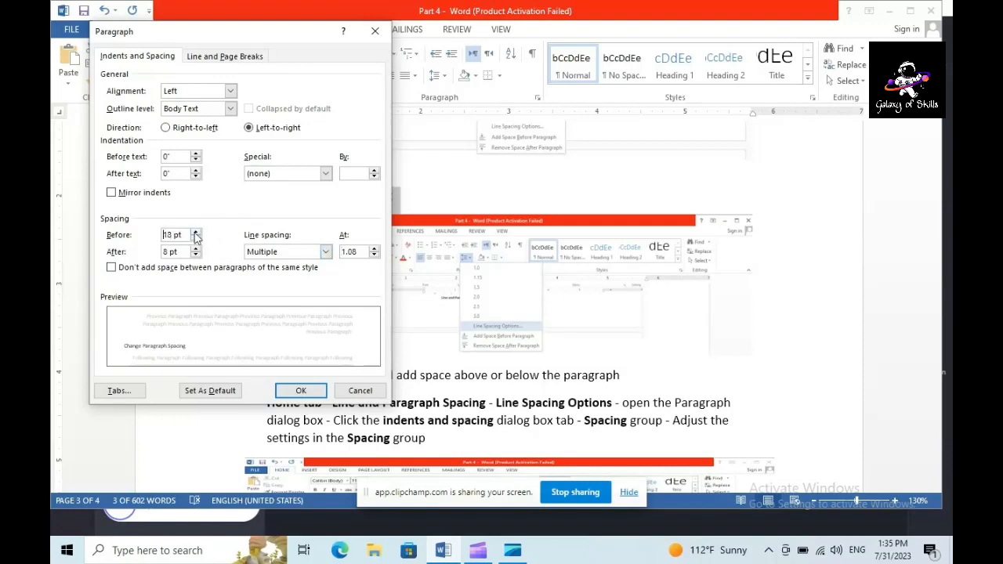
left_click(196, 239)
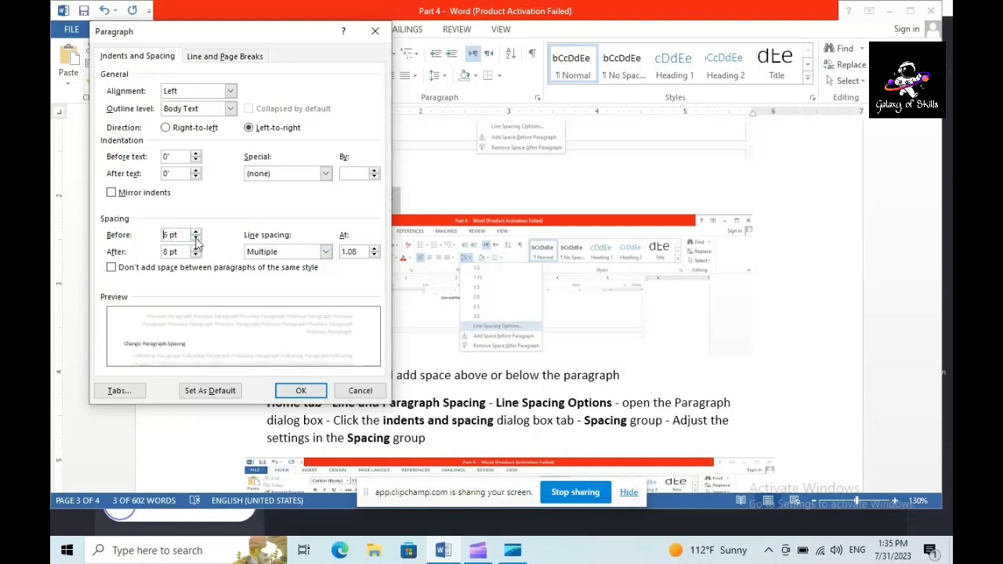
left_click(196, 239)
left_click(301, 390)
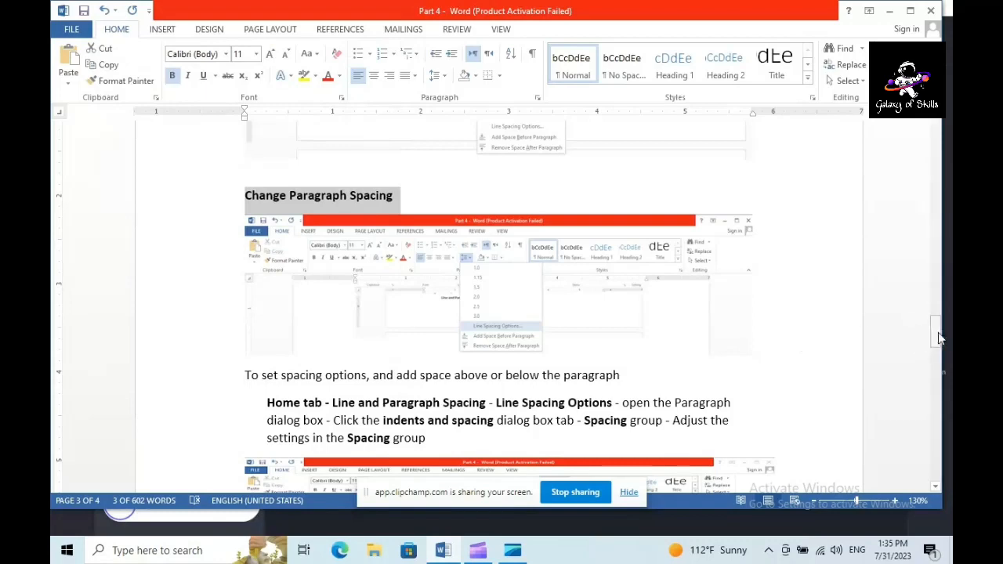
Set the line spacing of the "In this course" paragraph below "Practical" to 1.5 and undo it
left_click_drag(935, 333, 936, 385)
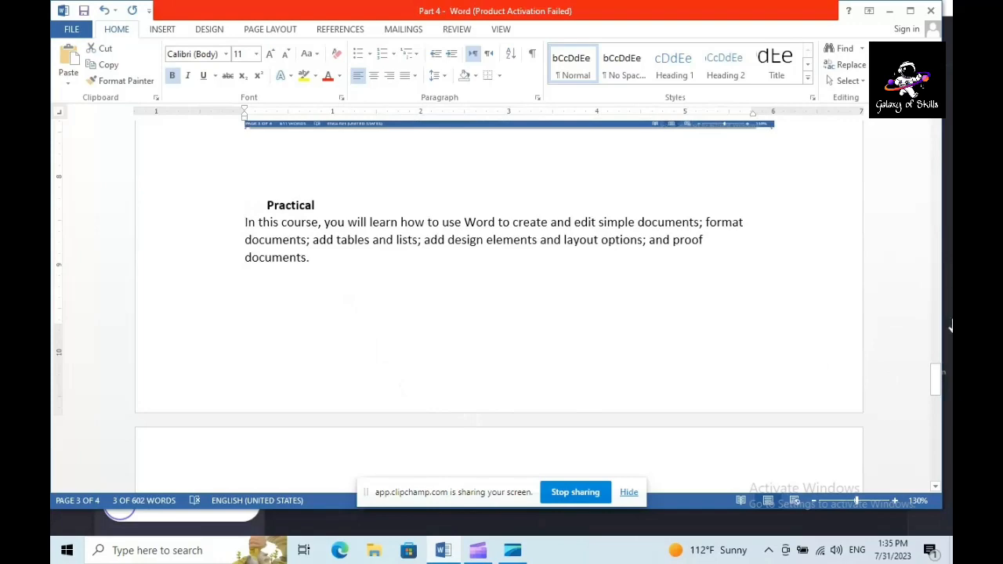
mouse_move(939, 376)
left_mouse_down()
mouse_move(938, 323)
mouse_move(935, 374)
left_mouse_up()
left_click_drag(244, 279, 350, 309)
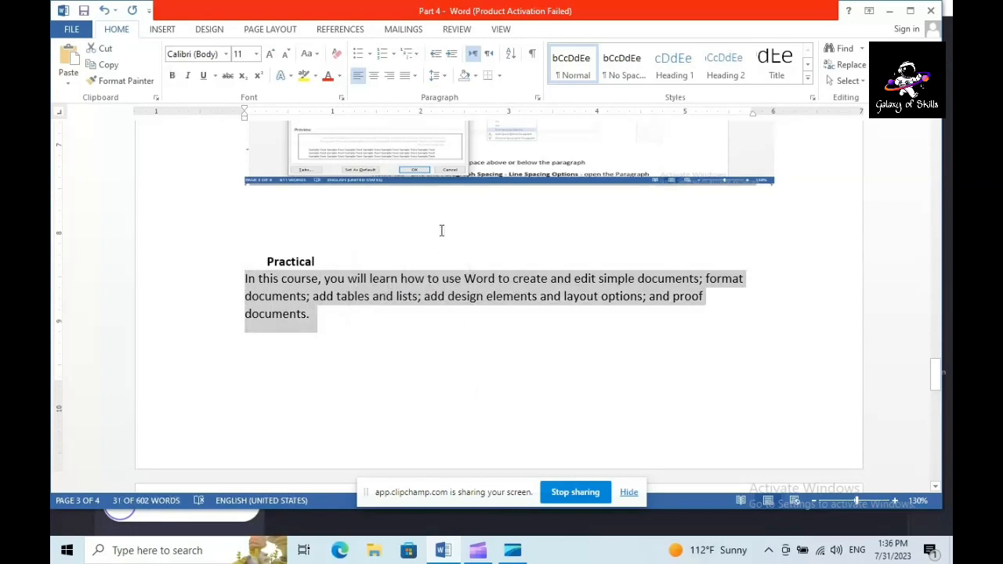
left_click(444, 76)
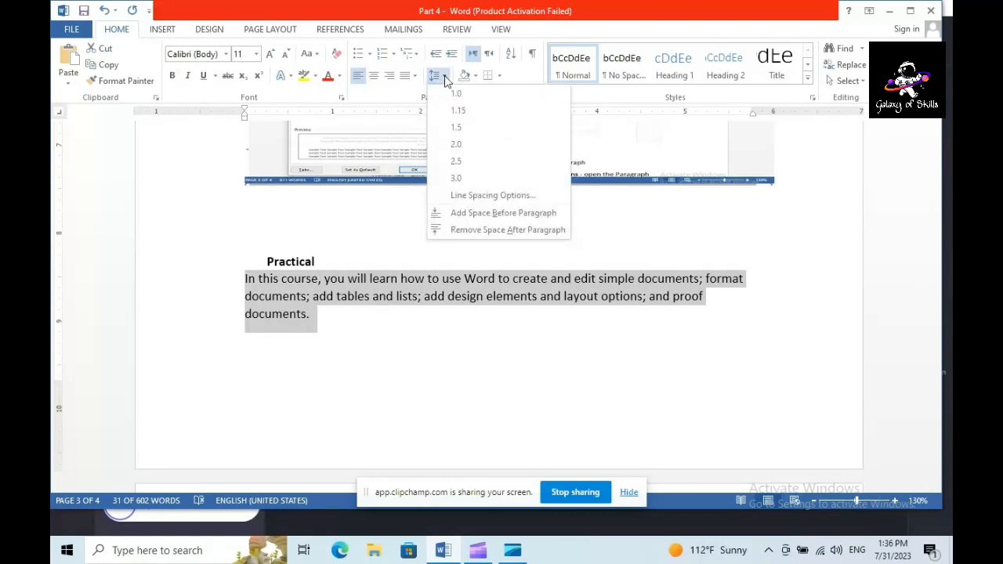
left_click(515, 130)
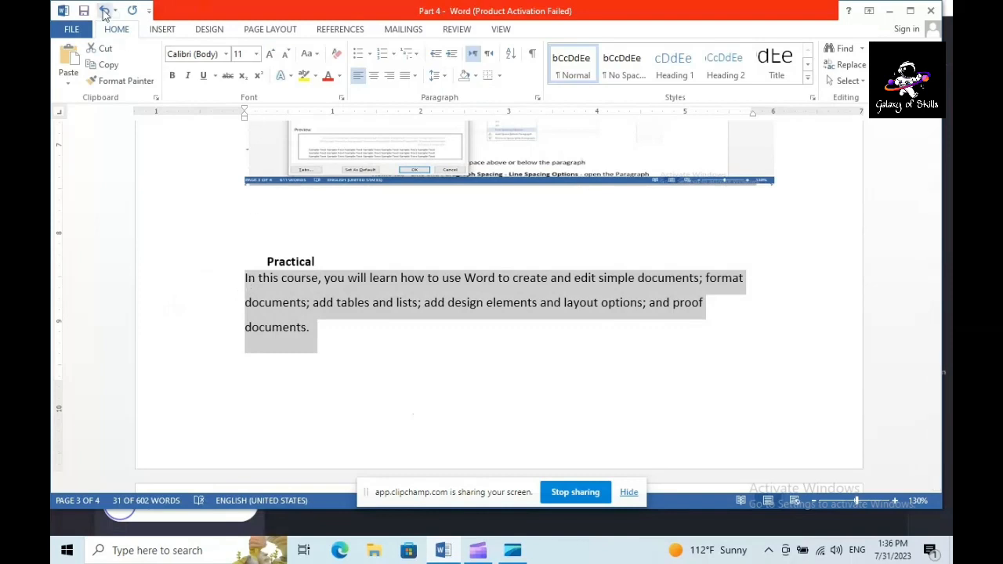
left_click(104, 13)
left_click(302, 340)
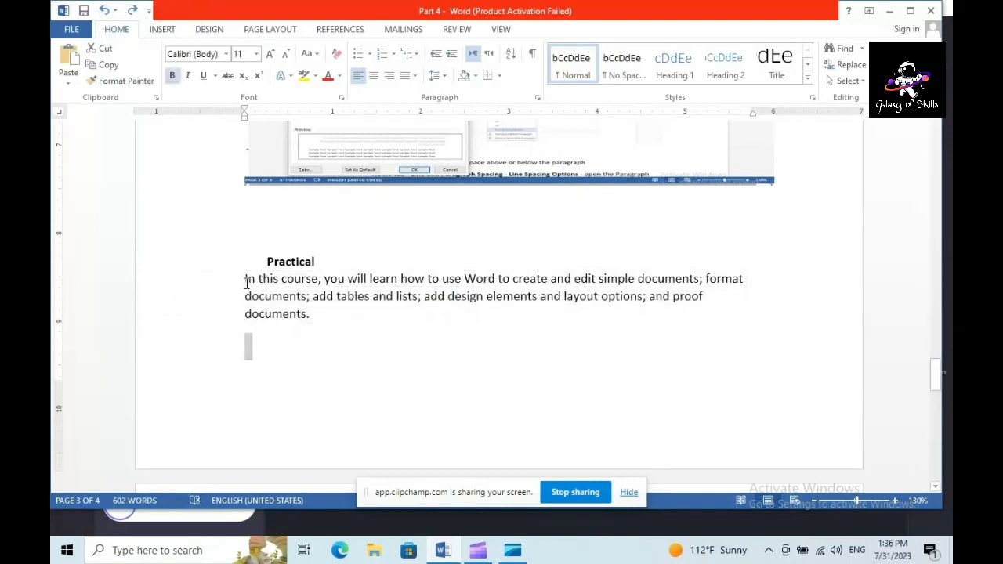
Apply 1.5 line spacing to the "In this course" paragraph once more and undo that change again
left_click_drag(246, 278, 316, 318)
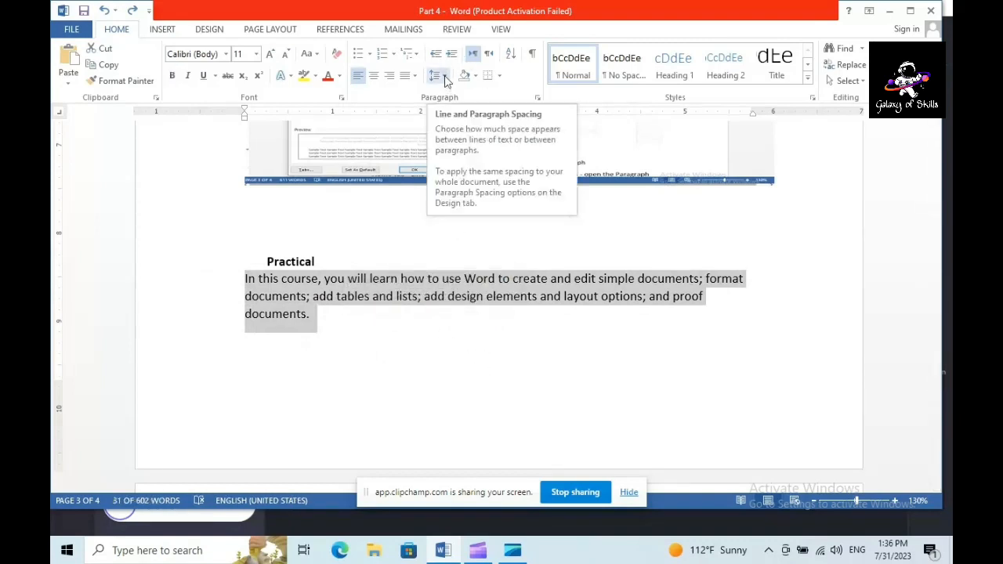
left_click(443, 76)
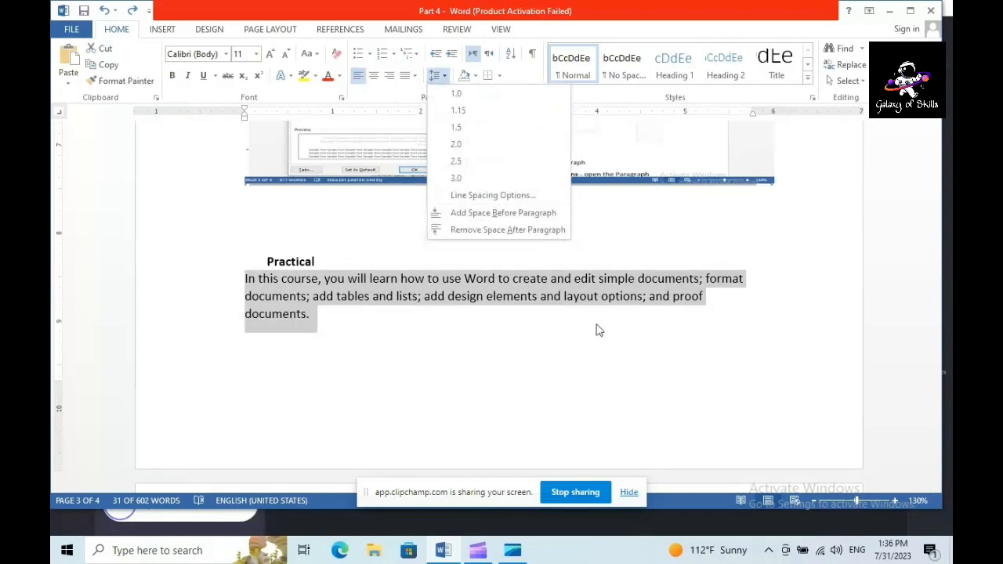
left_click(512, 130)
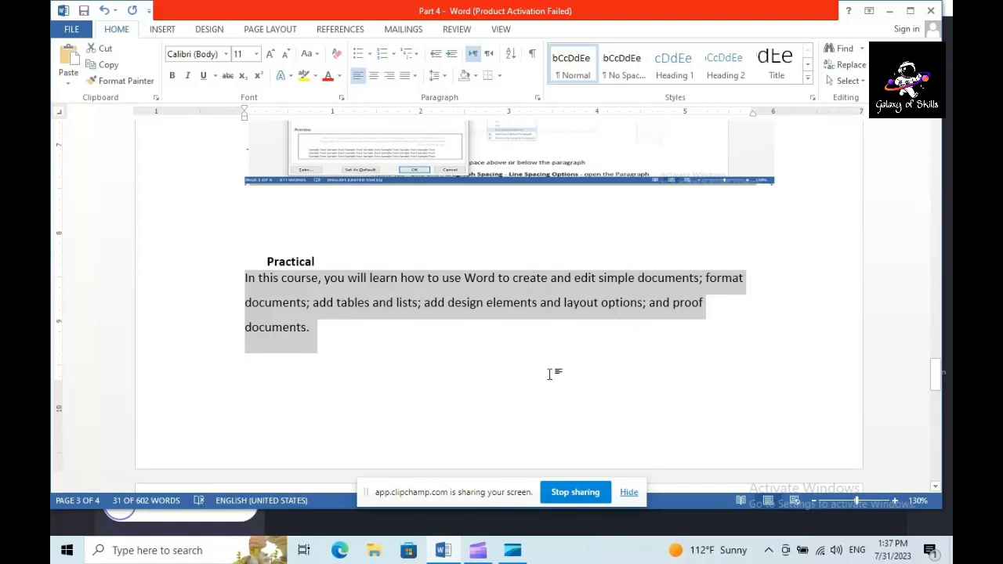
left_click(231, 215)
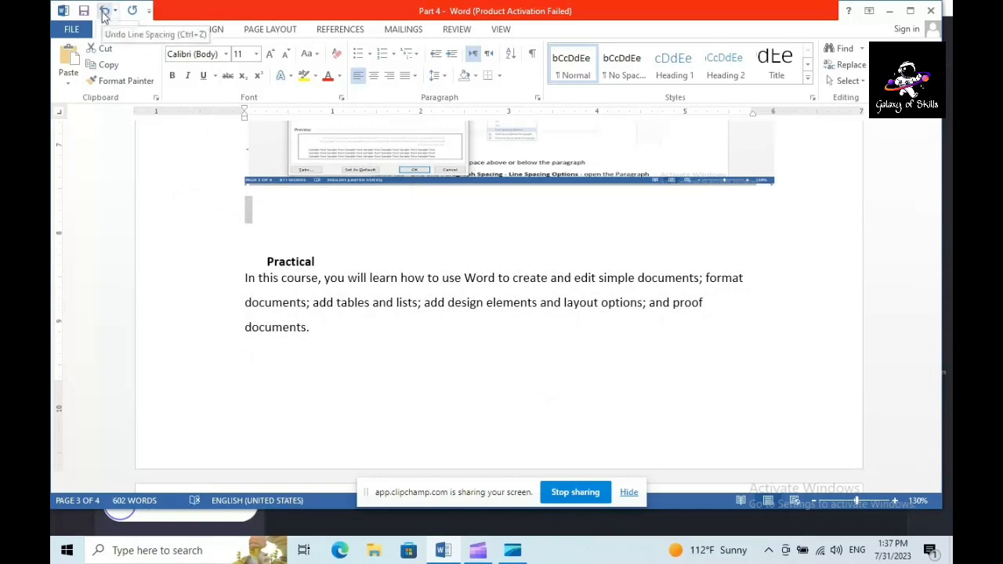
left_click(104, 15)
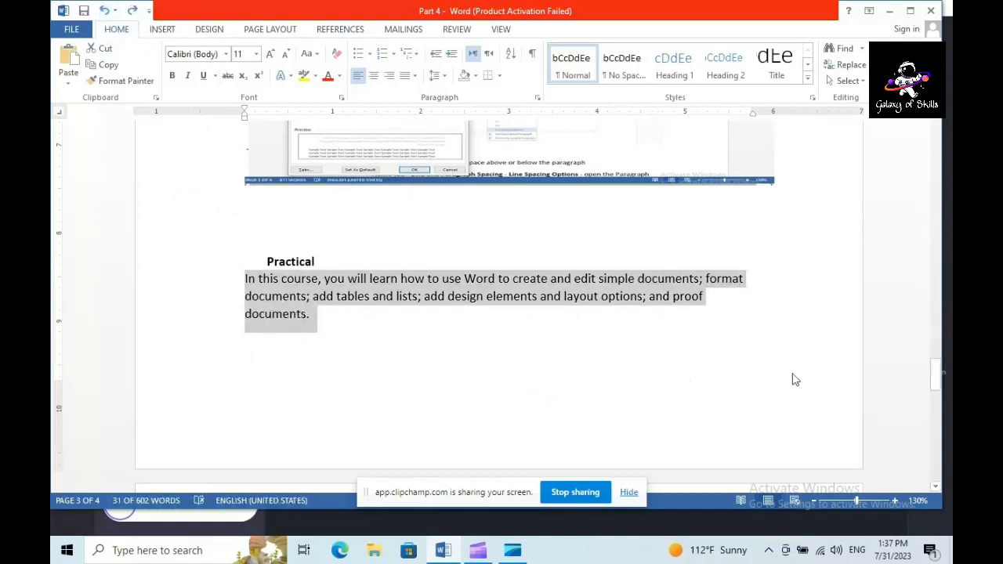
Read the "How to Set Tabs in Word" heading and its introduction to tab stops, selecting parts of the text while reading
left_click_drag(934, 384, 932, 412)
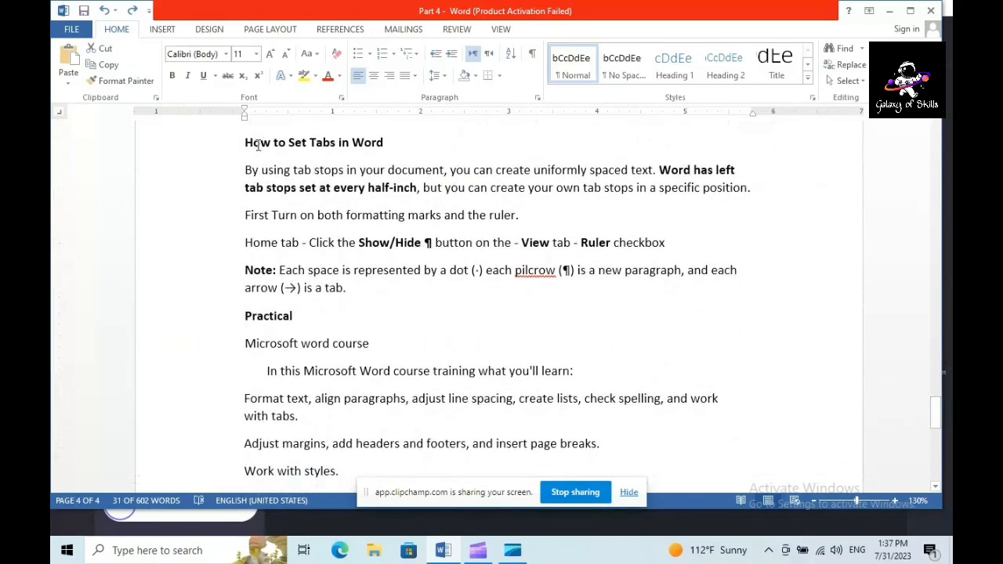
left_click_drag(244, 142, 396, 144)
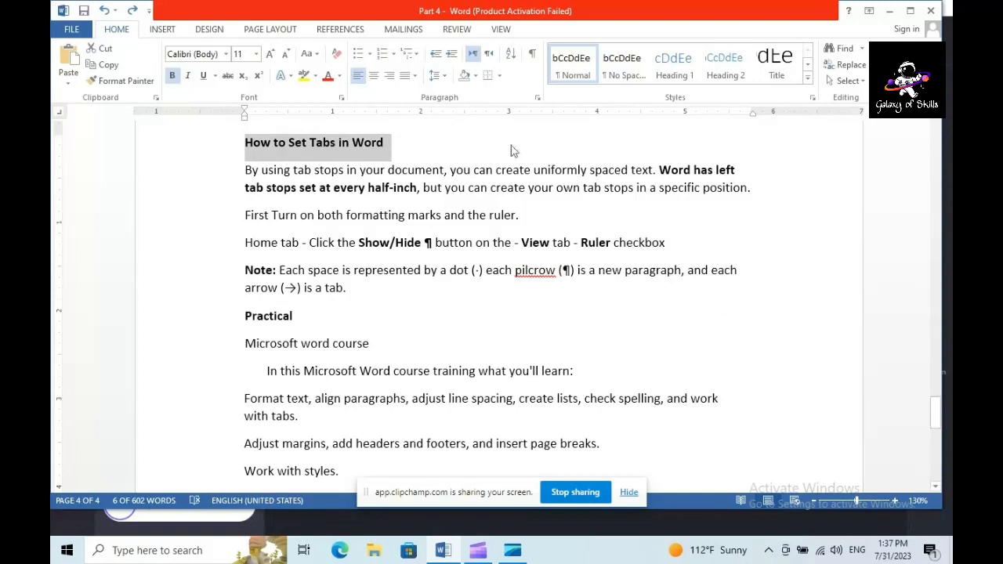
left_click_drag(495, 169, 652, 170)
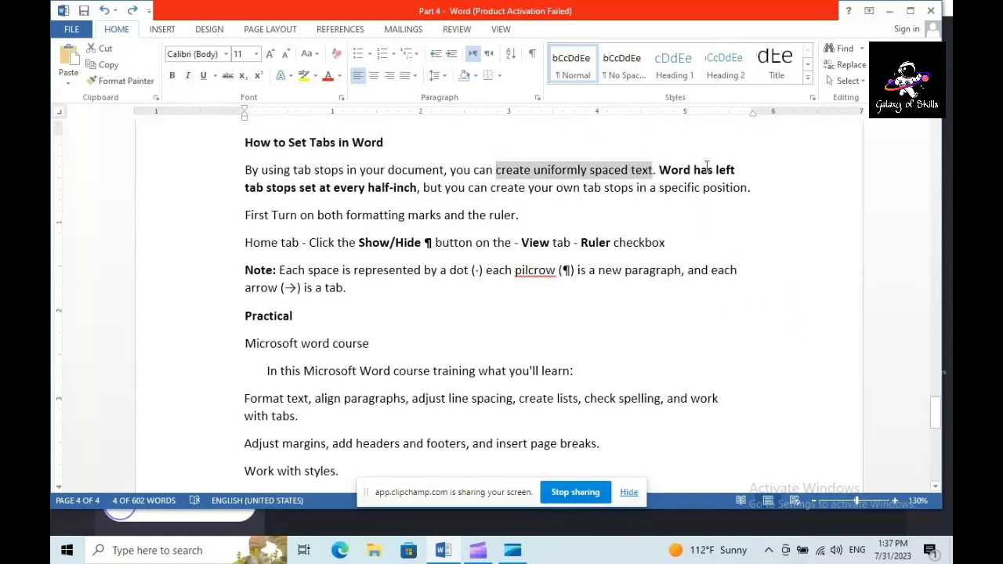
left_click_drag(715, 169, 745, 170)
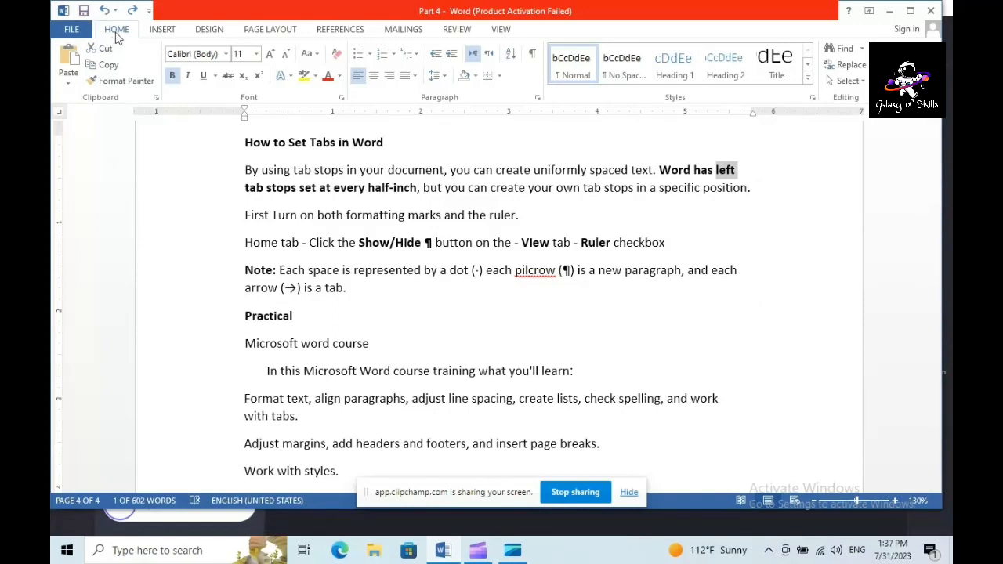
Show the formatting marks in the document, and turn the ruler off and back on
left_click(531, 56)
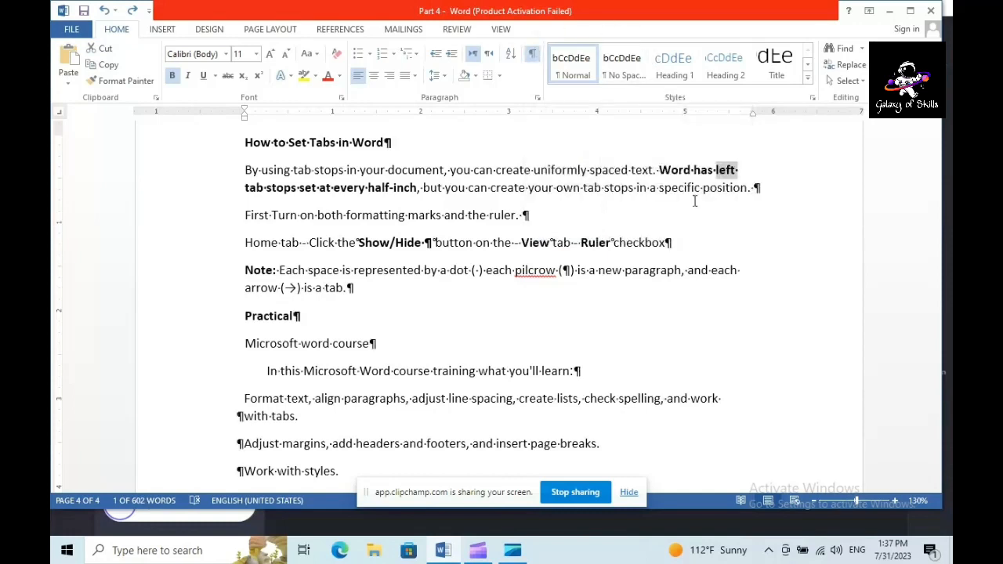
left_click(503, 32)
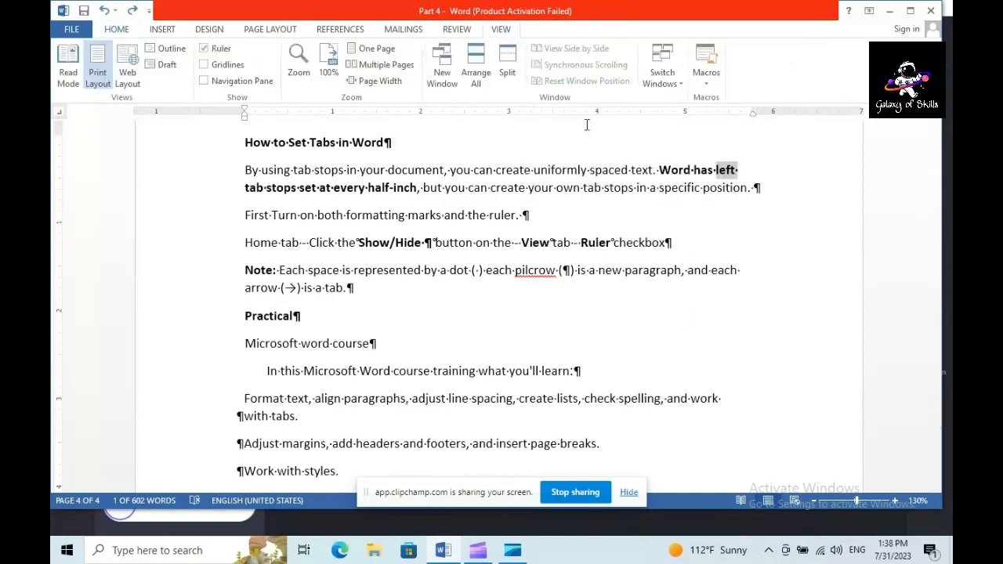
left_click(203, 49)
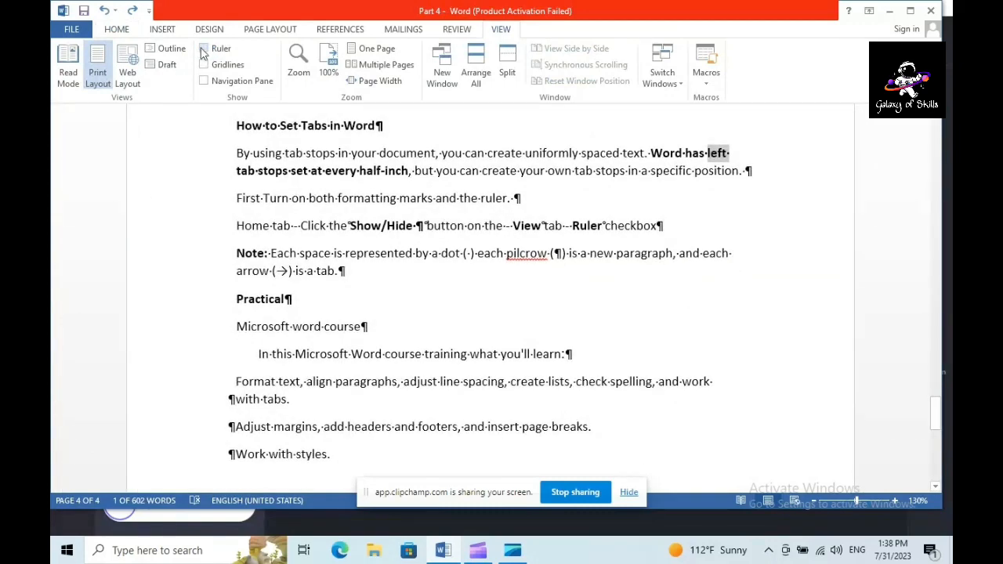
left_click(203, 48)
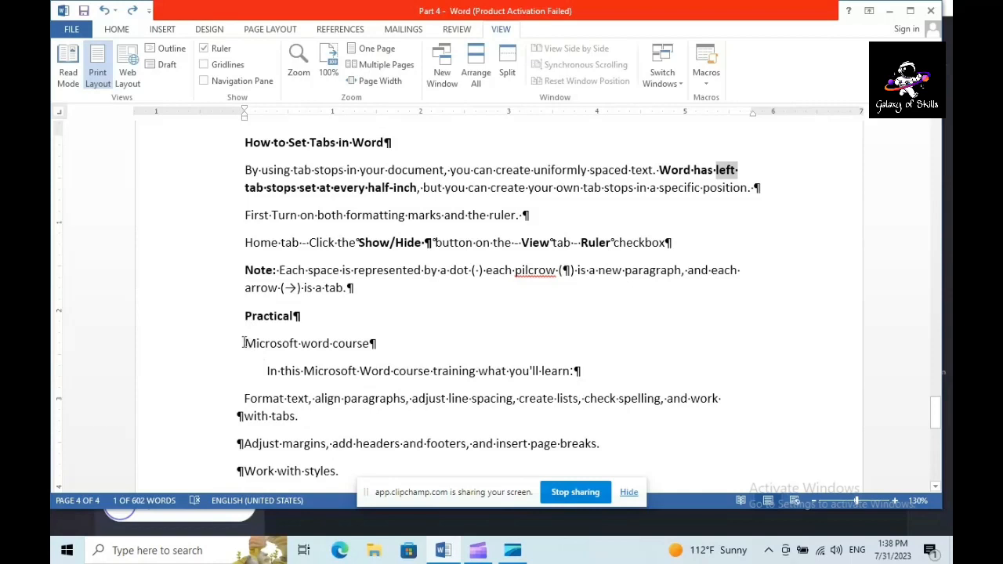
Select the lines from "Microsoft word course" to "Work with styles." and move their left indent slightly outside the left margin
left_click_drag(245, 343, 368, 472)
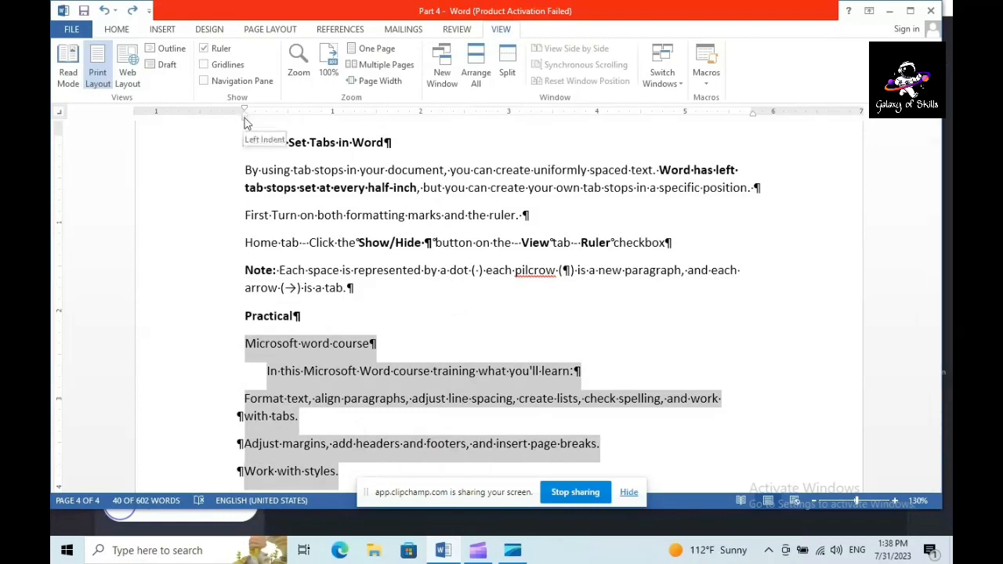
left_click_drag(245, 123, 244, 123)
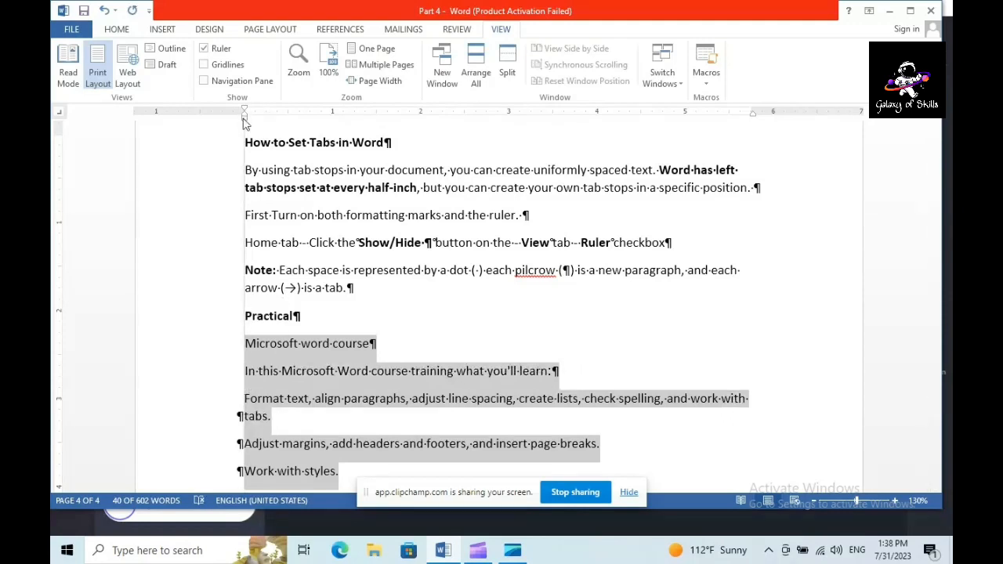
mouse_move(247, 126)
left_mouse_down()
mouse_move(280, 139)
mouse_move(240, 140)
left_mouse_up()
Indent the lines from "Format text" to "Work with styles." about 0.4 inch from the left margin using the ruler
left_click(242, 399)
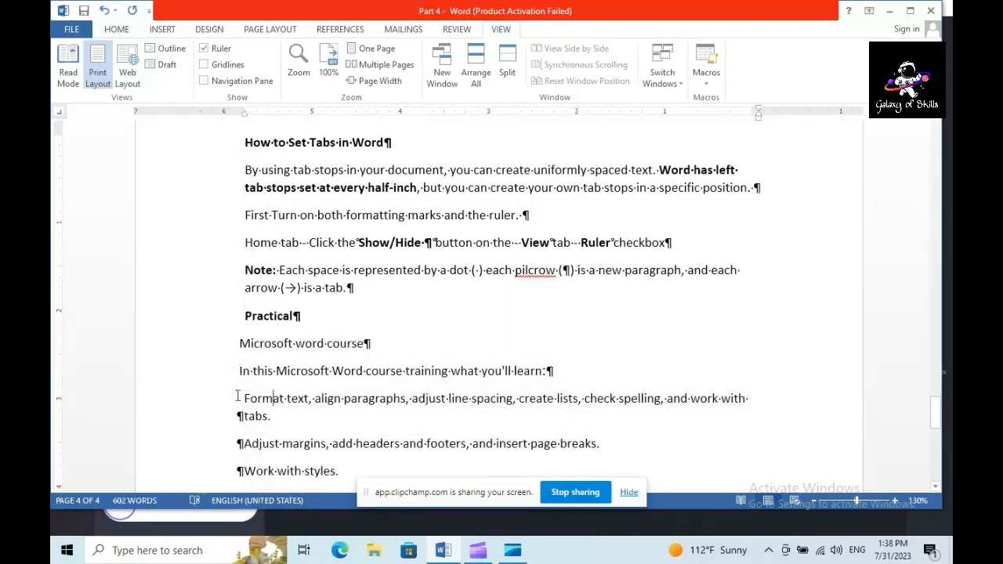
left_click_drag(243, 401, 339, 471)
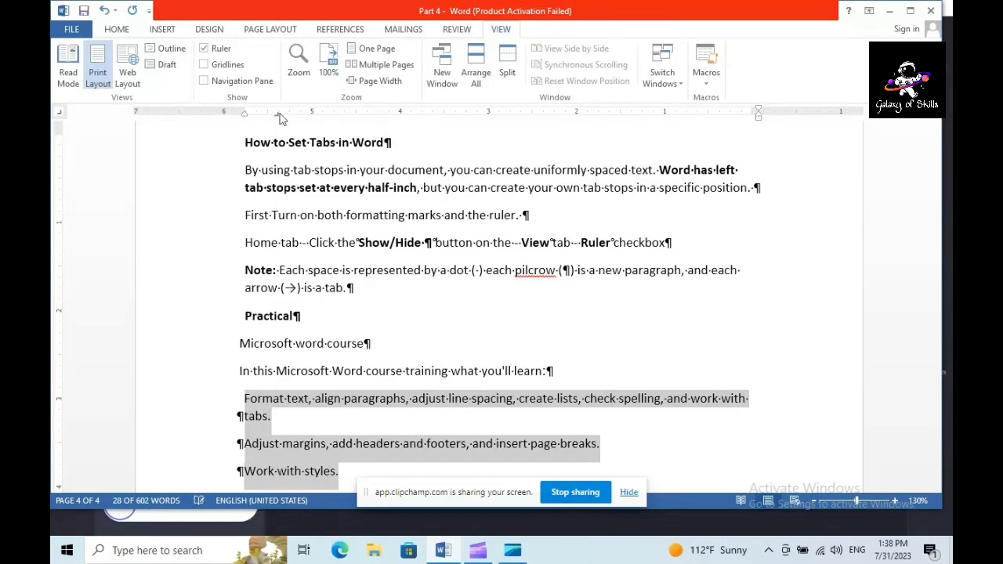
left_click_drag(243, 115, 276, 115)
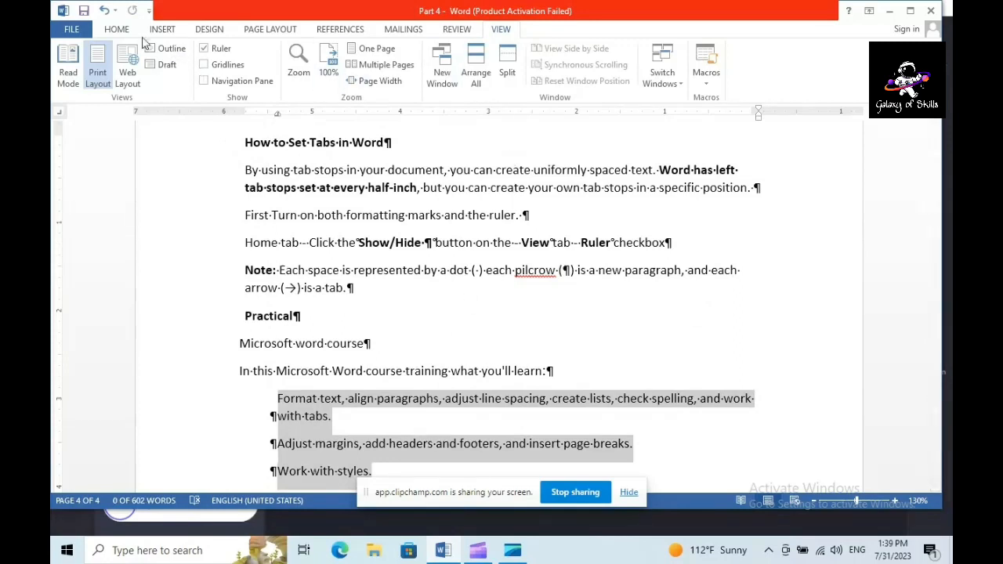
Hide the formatting marks, display the ruler's view options and reselect the lines from "Format text" to "Work with styles."
left_click(116, 29)
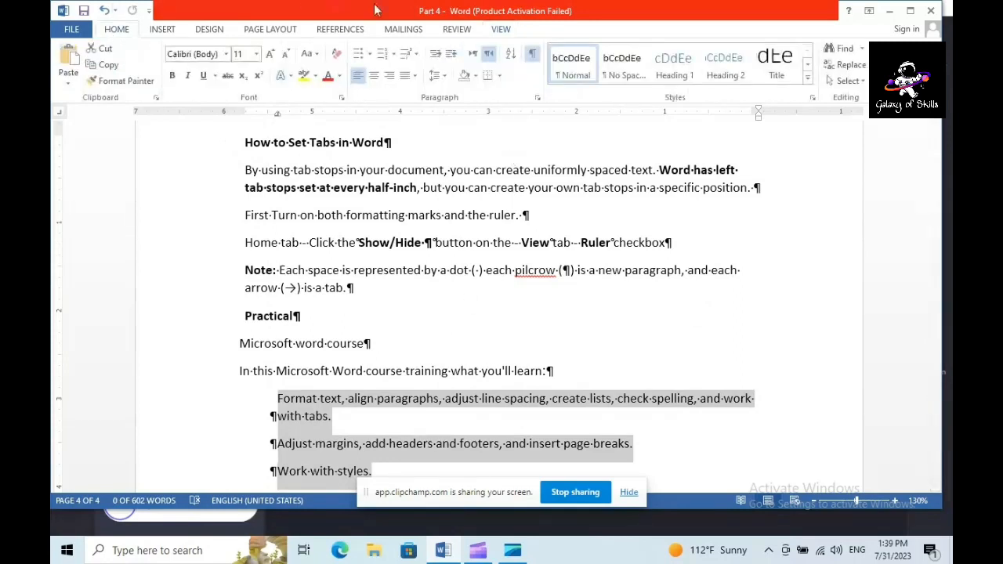
left_click(532, 55)
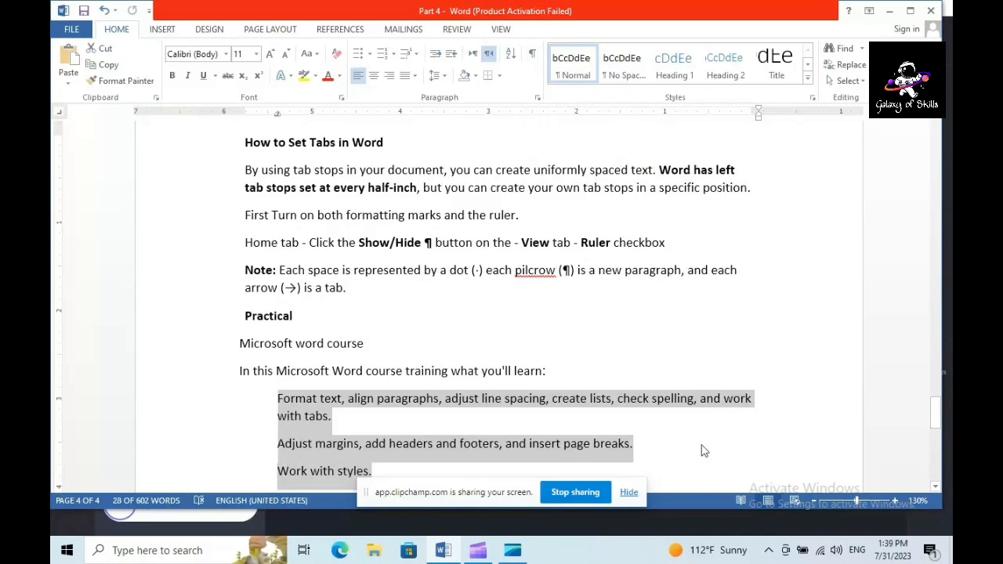
left_click(507, 31)
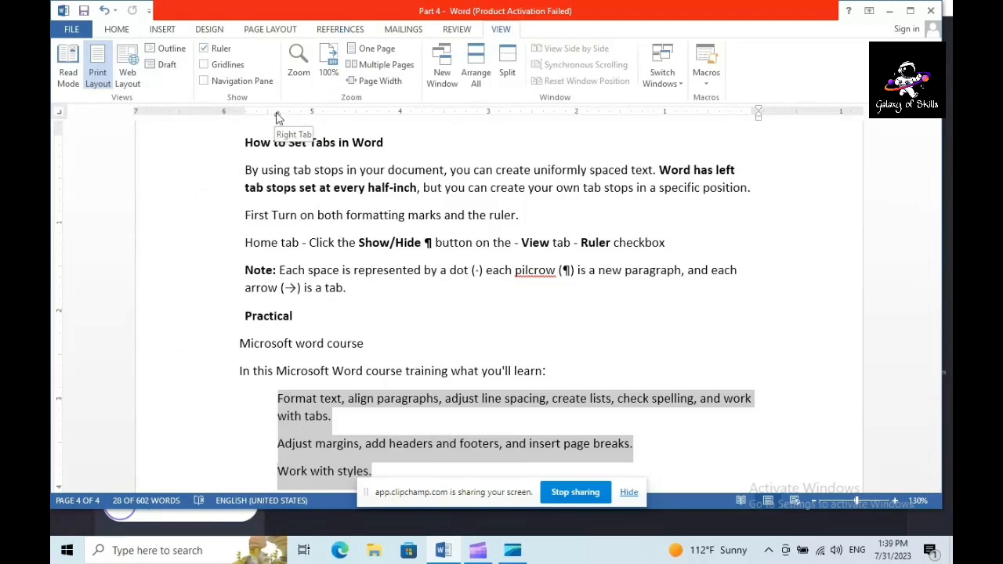
left_click(302, 415)
left_click_drag(275, 398, 446, 472)
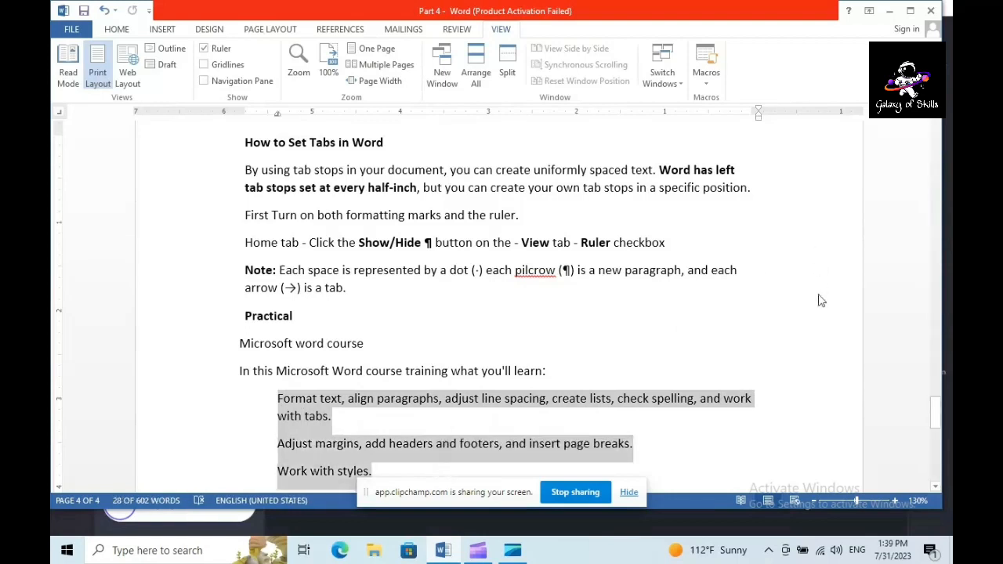